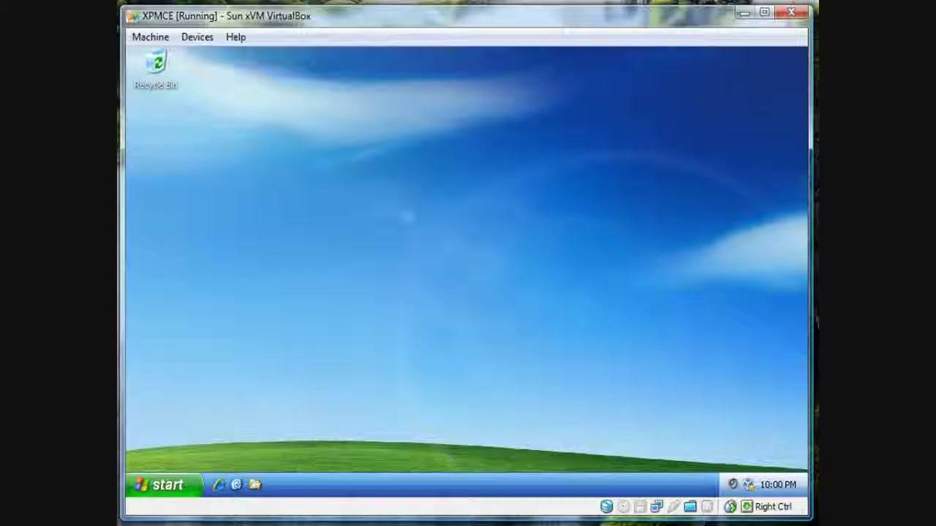
Open the Windows XP Control Panel and move its window to the left edge of the desktop.
click(150, 488)
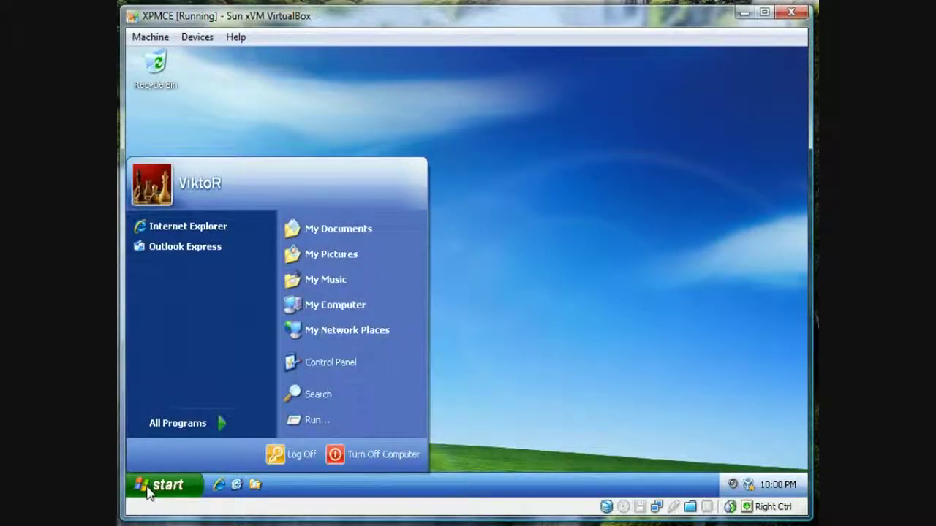
click(150, 488)
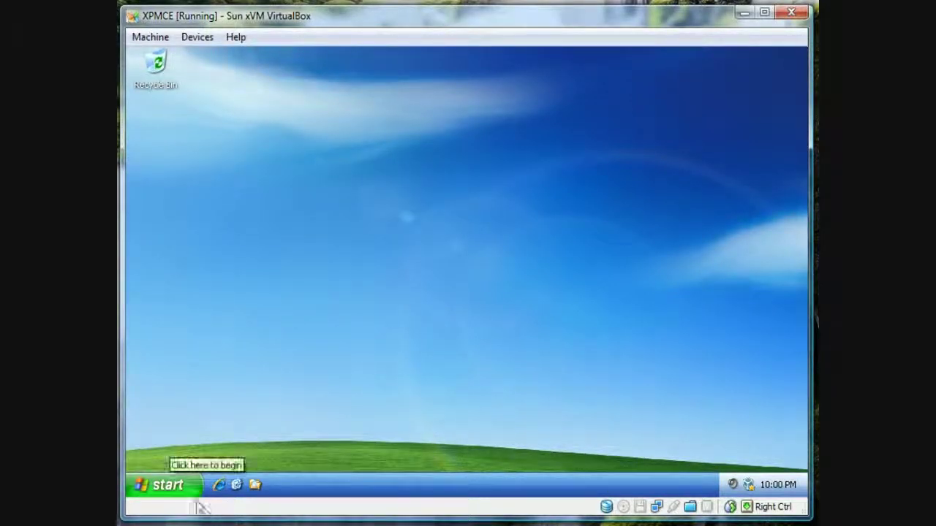
click(182, 495)
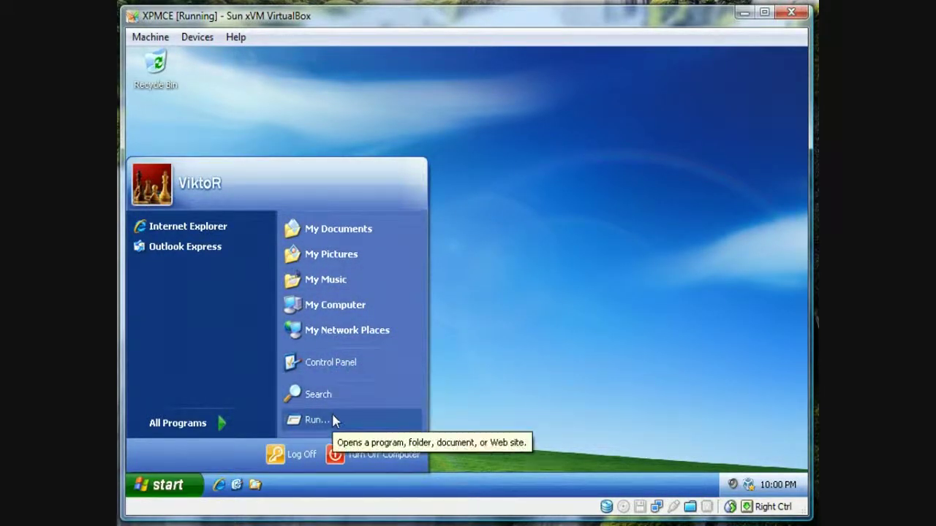
click(308, 365)
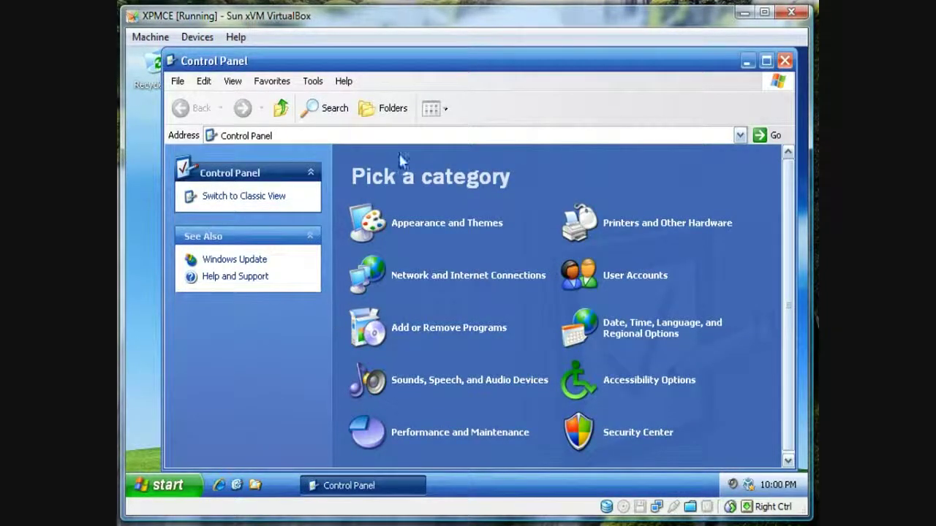
drag(428, 71, 393, 66)
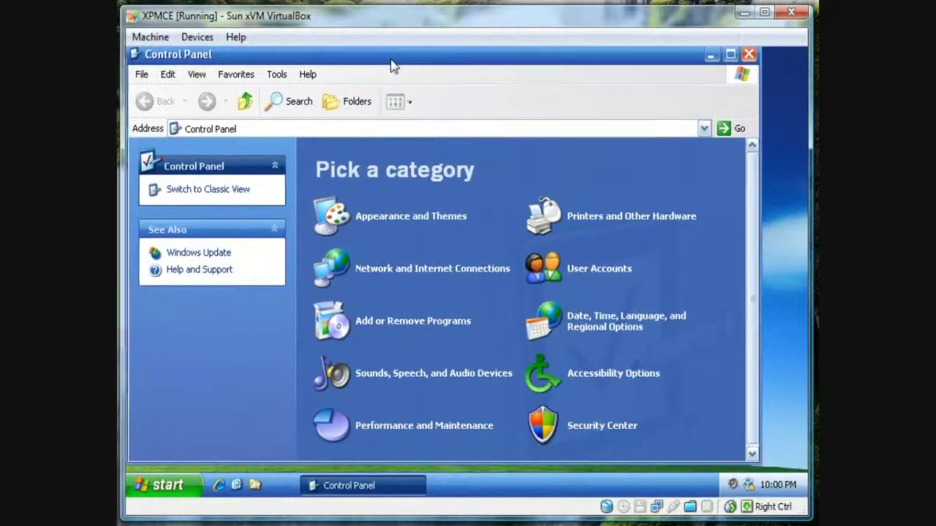
Collapse and re-expand the See Also and Control Panel task sections.
click(274, 231)
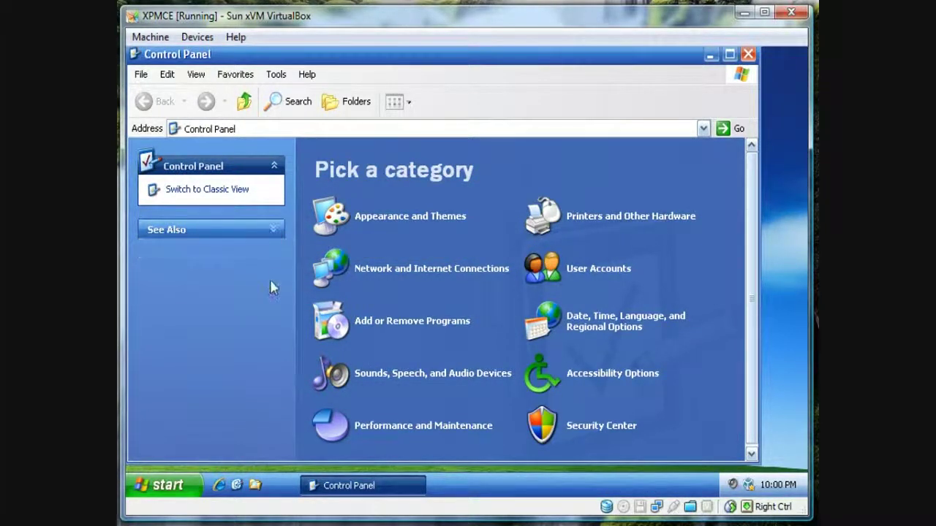
click(275, 231)
click(274, 166)
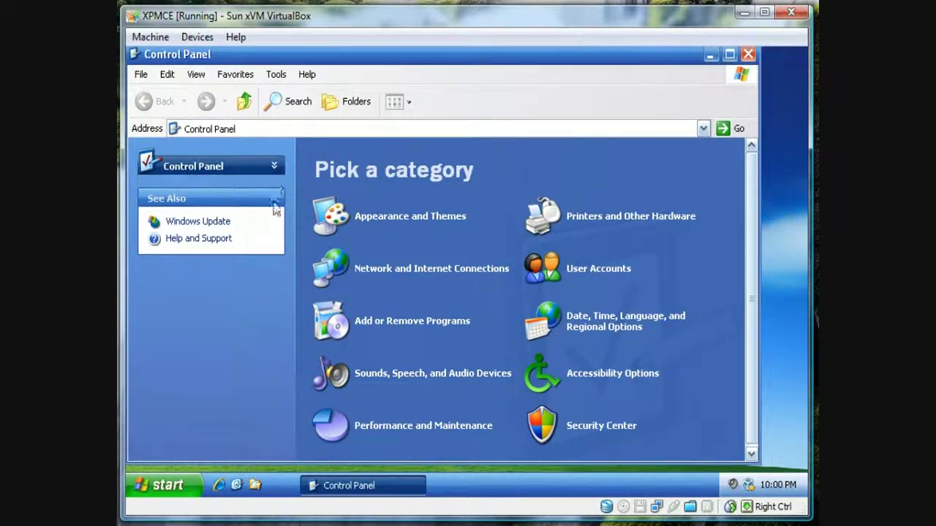
click(274, 167)
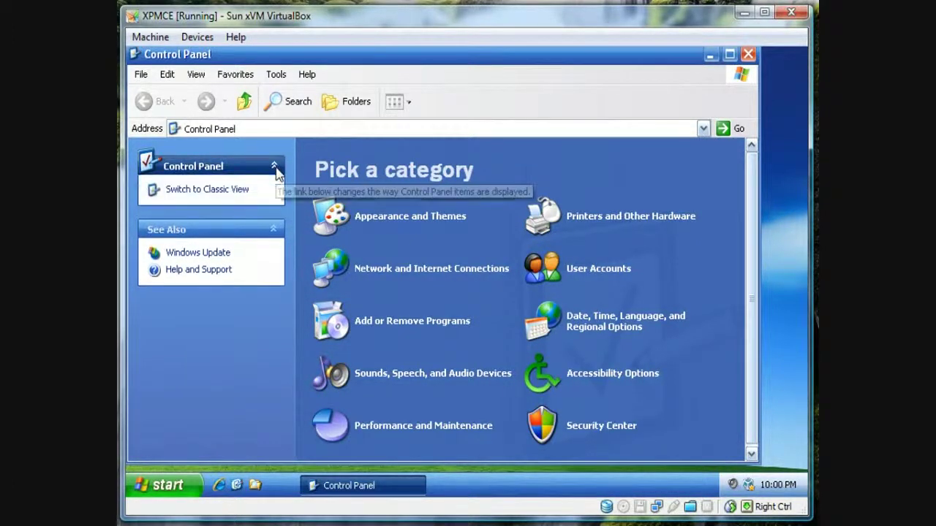
Switch Control Panel to Classic View and apply single-click opening in Folder Options, with icon titles underlined only when pointed at.
click(211, 190)
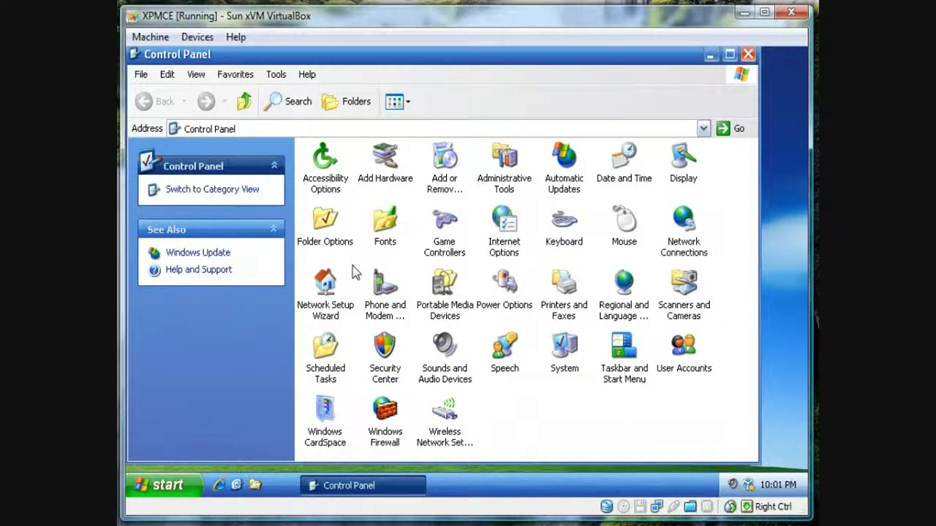
double_click(322, 231)
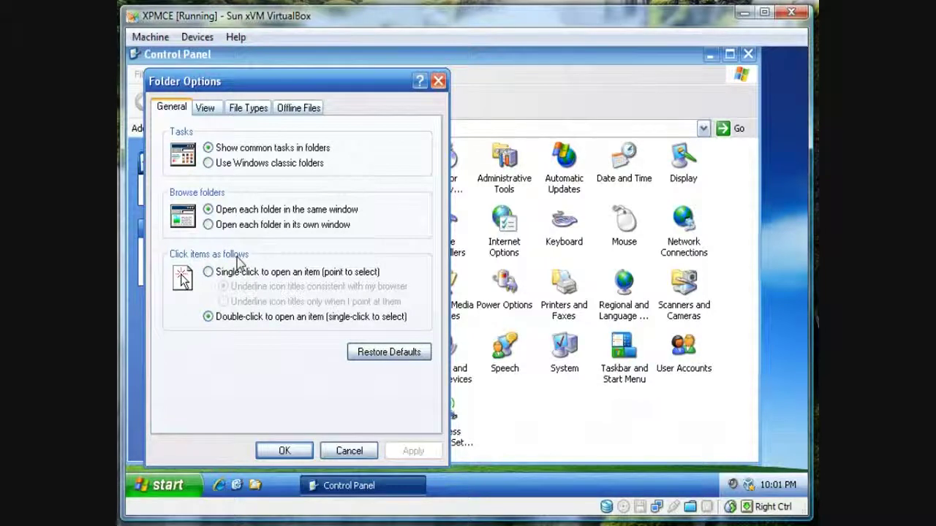
click(229, 277)
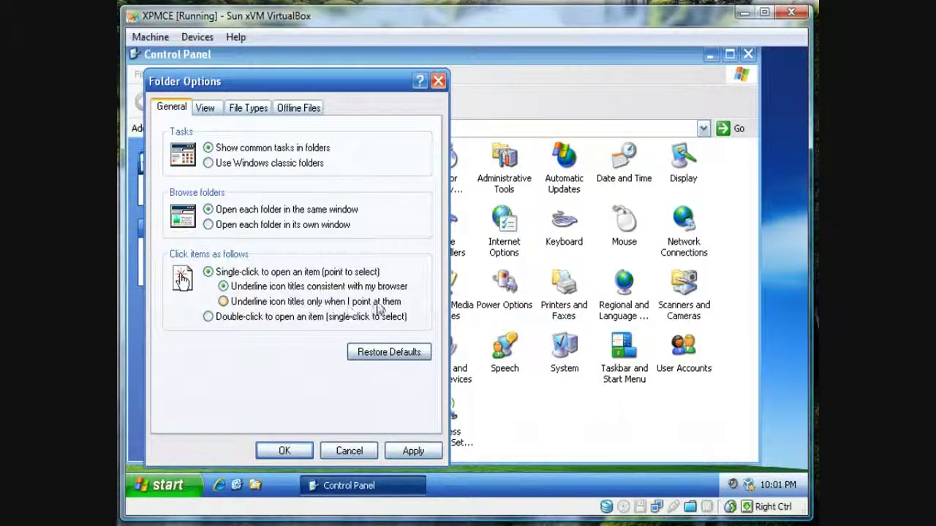
click(279, 304)
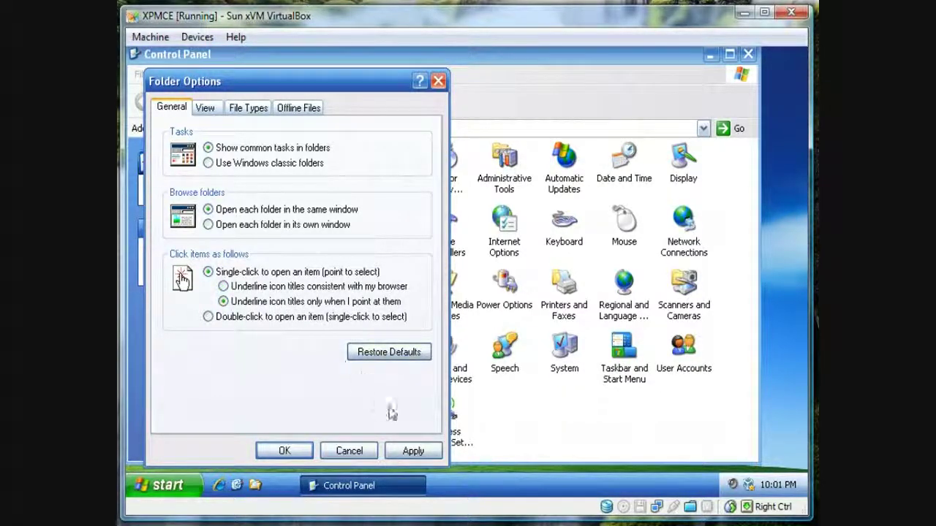
click(414, 452)
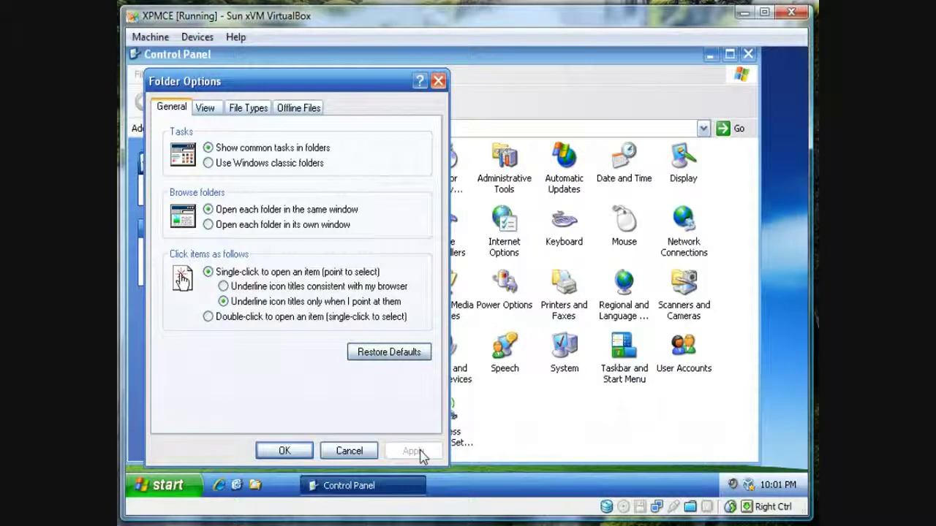
Enable displaying the contents of system folders and the full path in the title bar, applying both folder view settings.
click(206, 110)
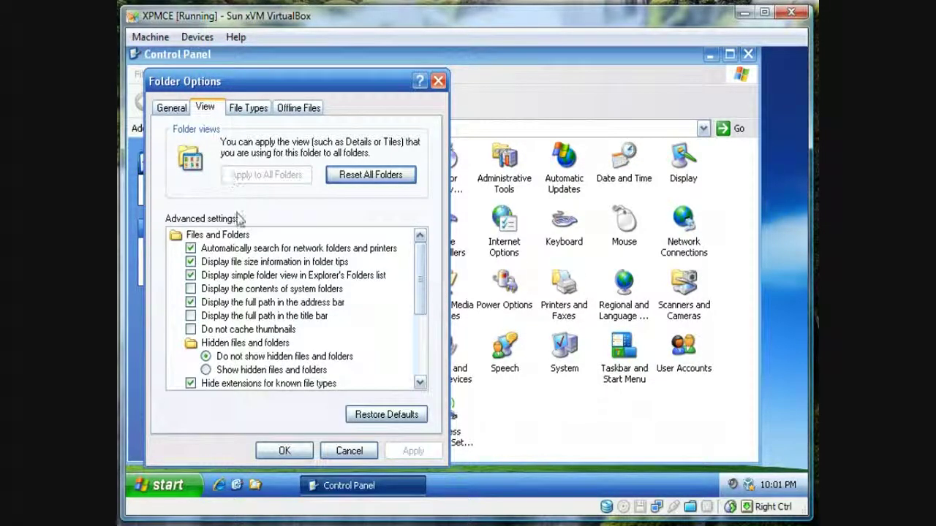
click(228, 291)
click(413, 451)
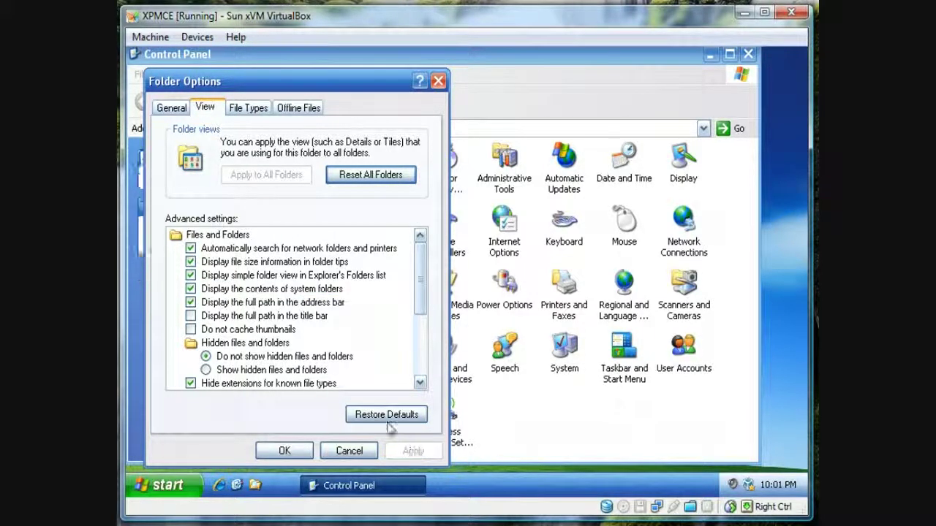
click(191, 316)
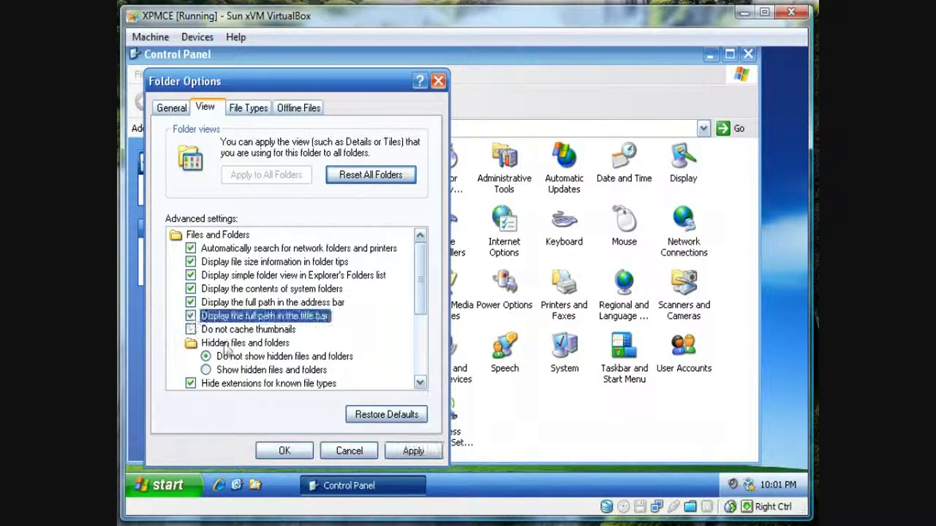
click(421, 457)
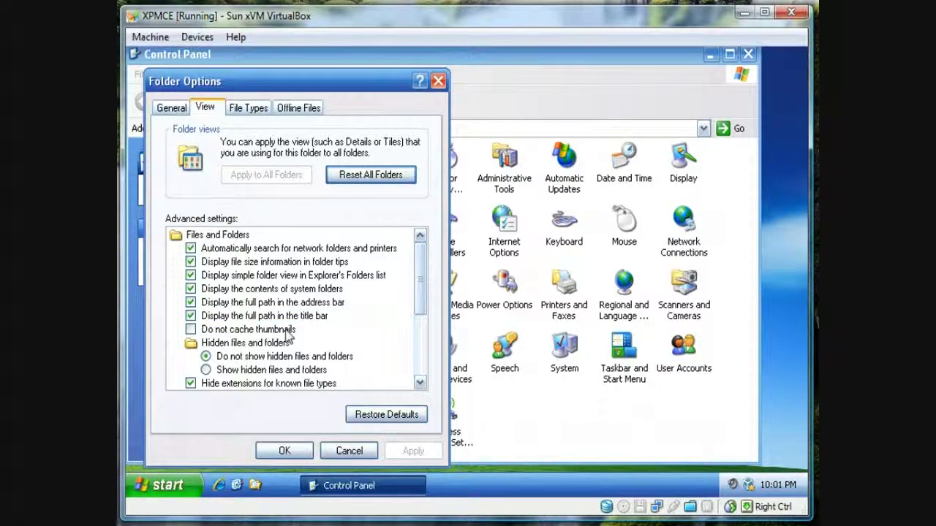
Apply showing hidden files and folders, and turn off hiding extensions for known file types.
click(420, 385)
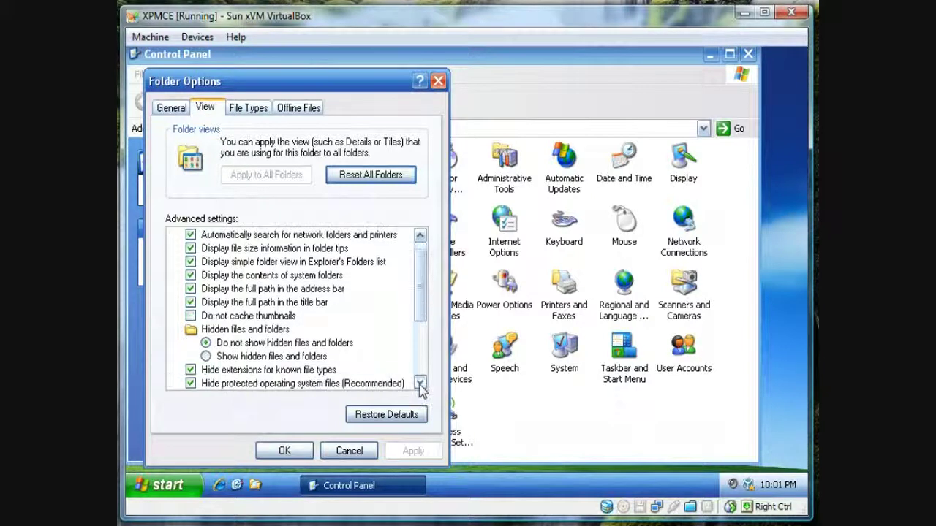
click(420, 384)
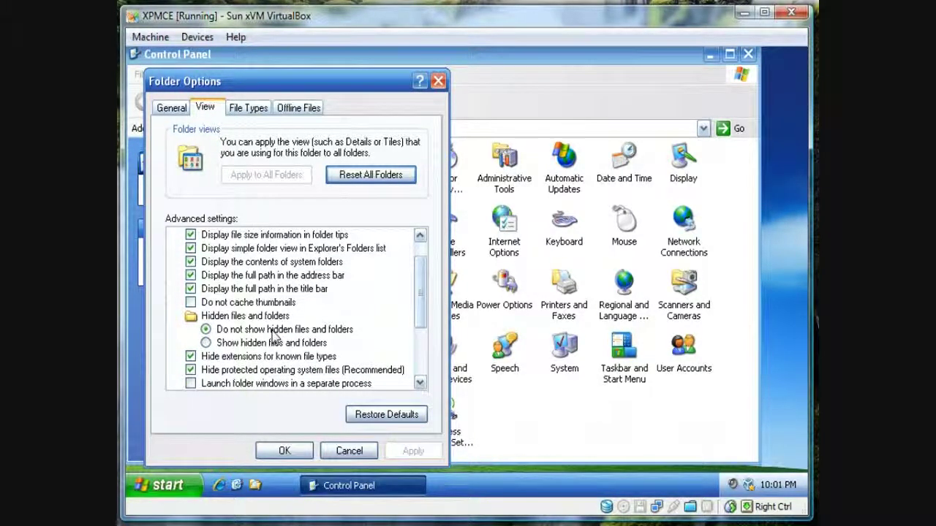
click(206, 344)
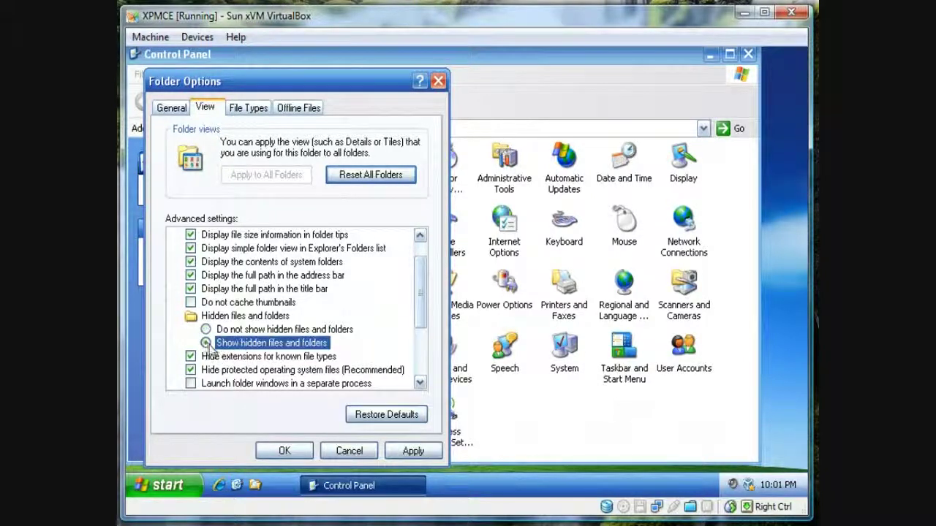
click(409, 449)
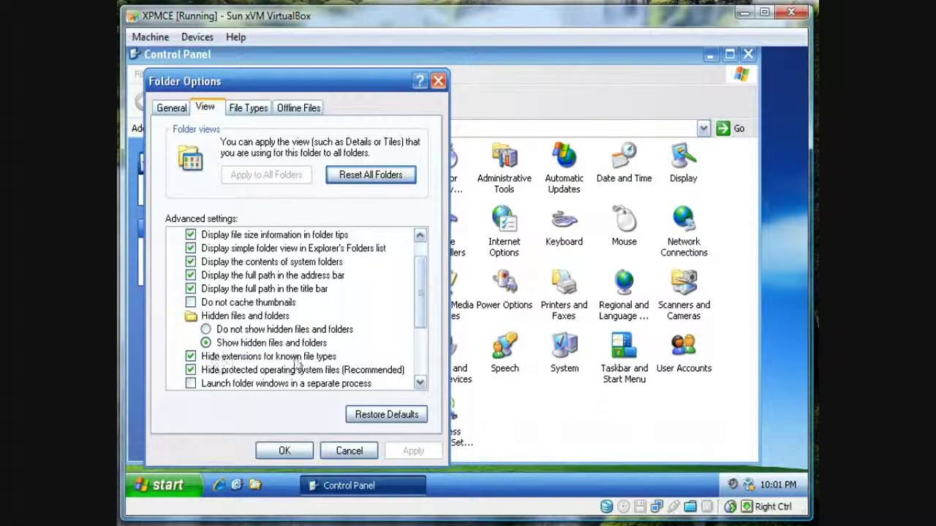
click(190, 357)
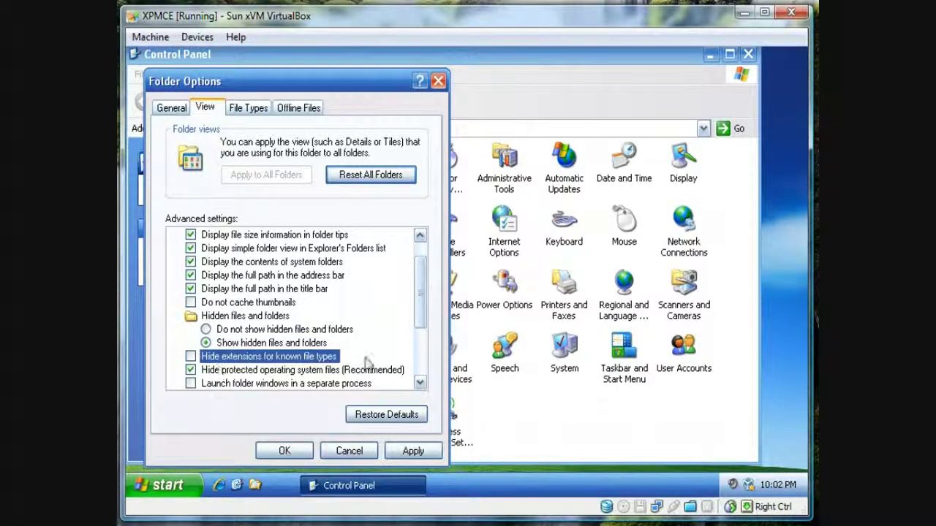
click(420, 451)
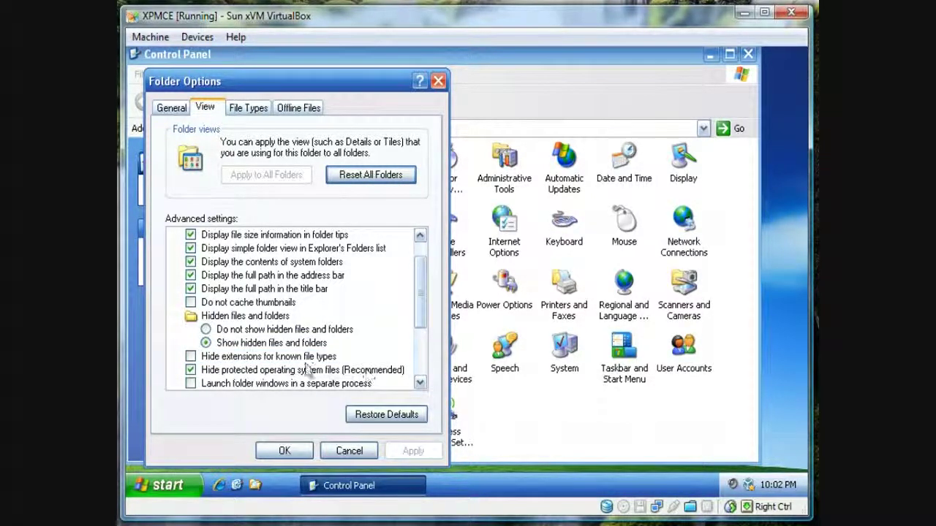
Review the remaining advanced folder view settings and the general click options, and close Folder Options with the changes accepted.
click(421, 383)
click(420, 383)
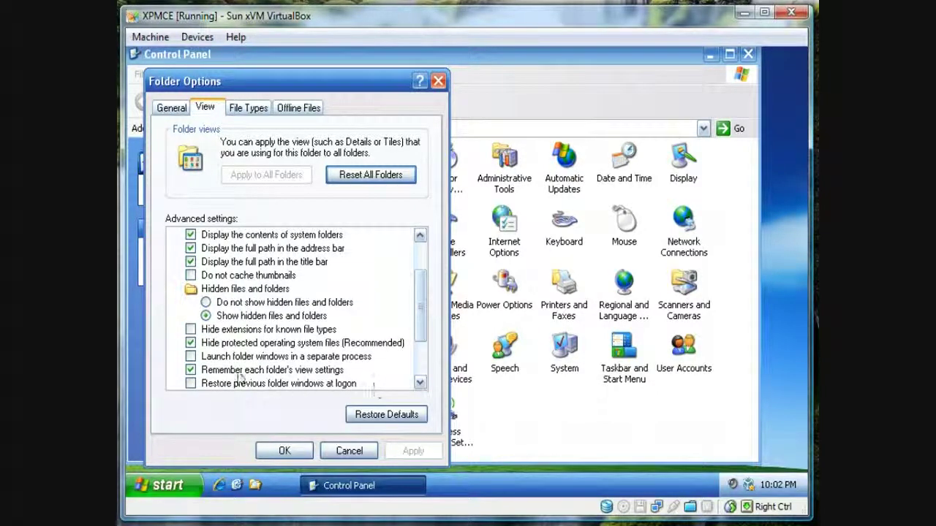
click(421, 384)
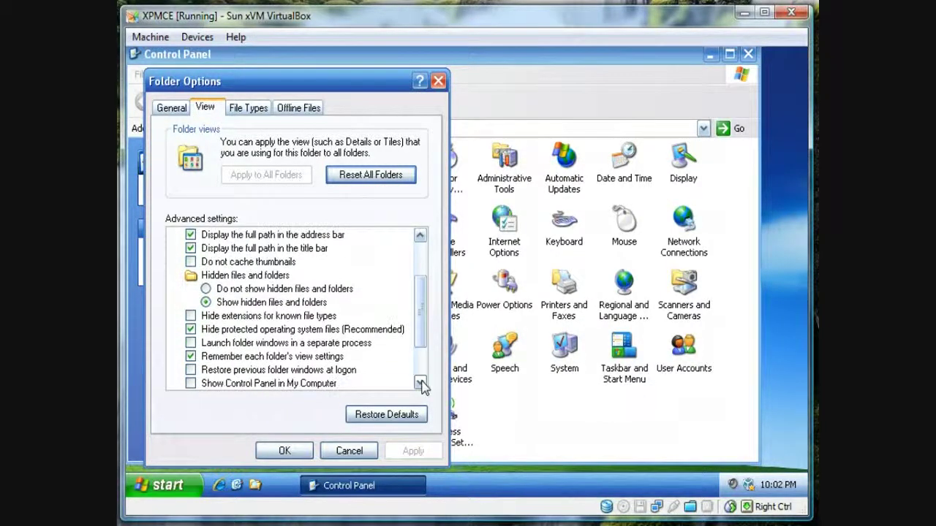
click(420, 383)
click(421, 383)
click(421, 383)
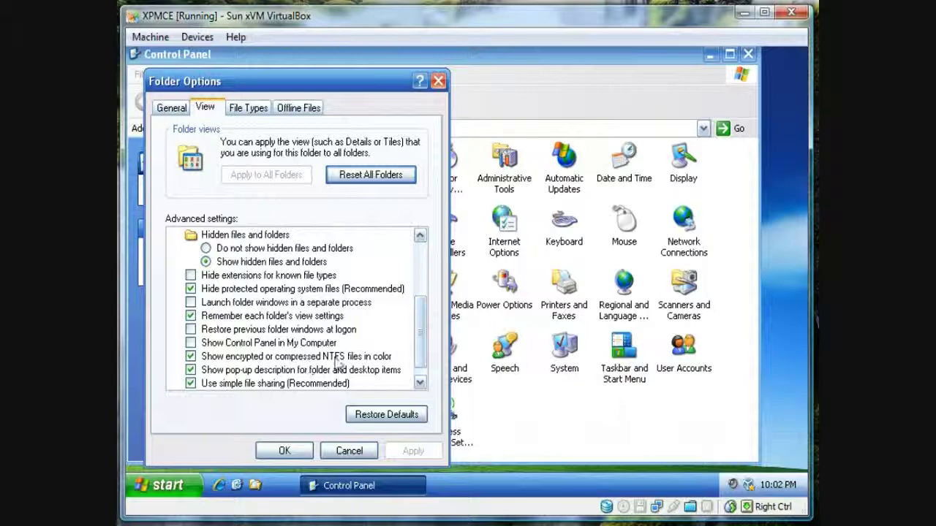
click(420, 383)
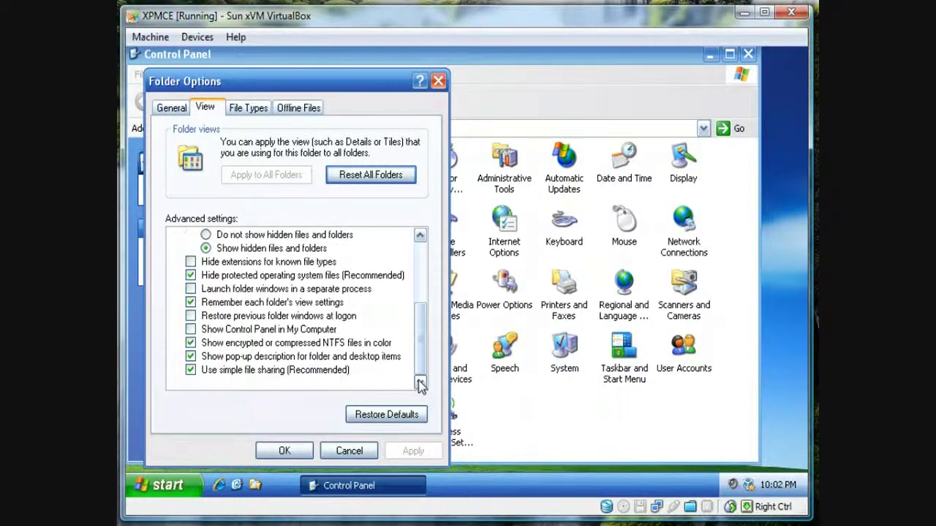
scroll(424, 365, up, 3)
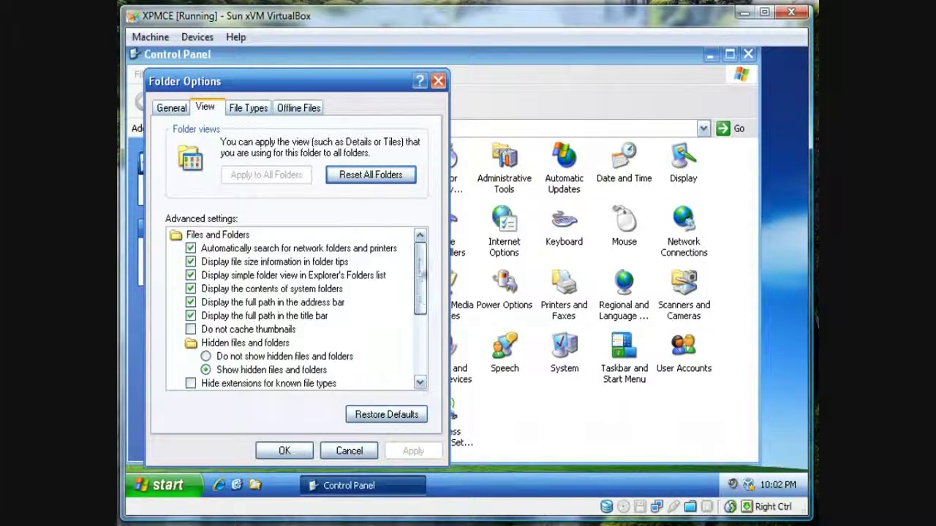
click(179, 110)
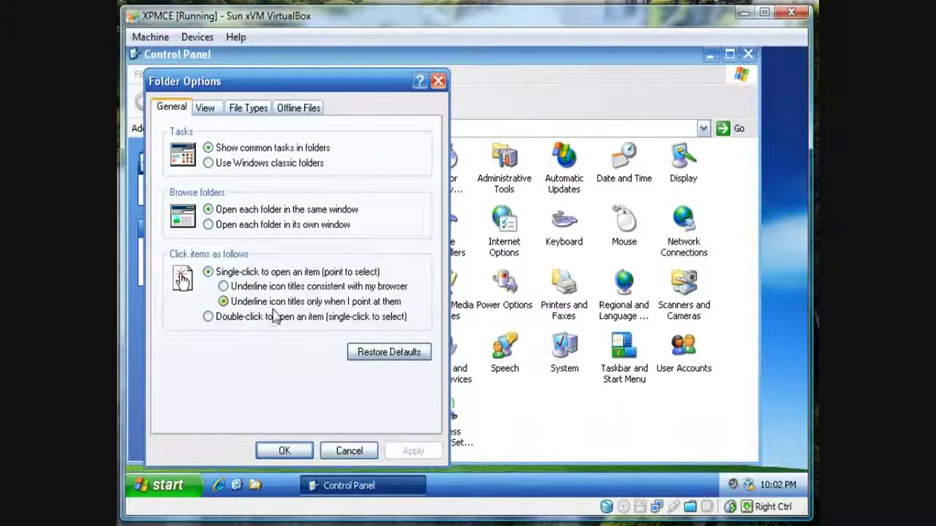
click(207, 120)
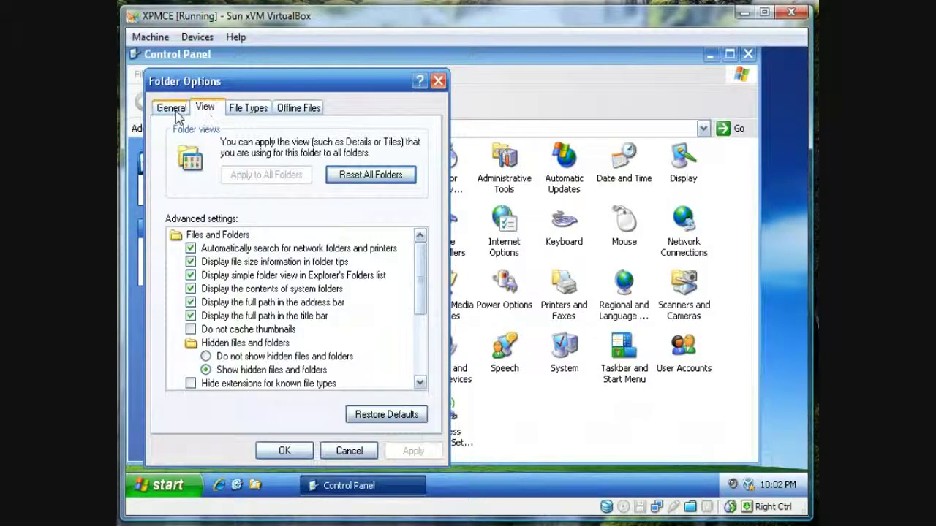
click(178, 113)
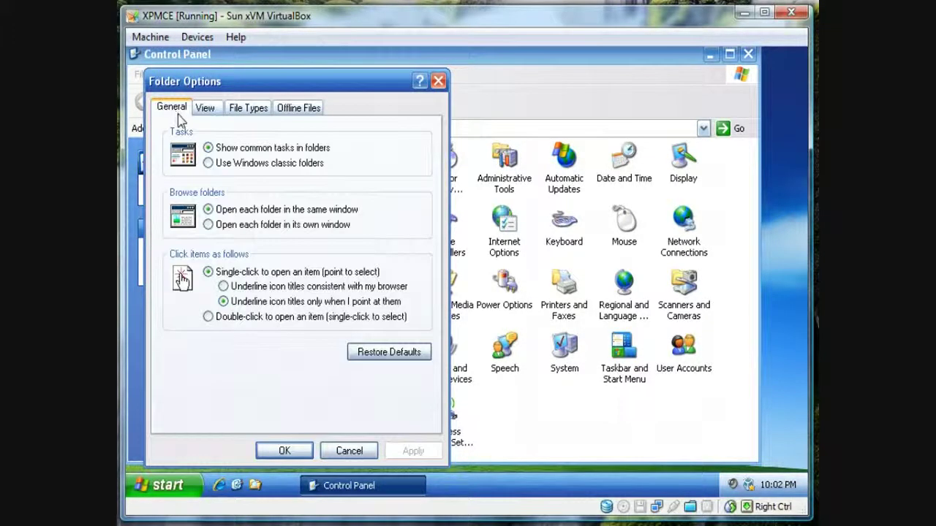
click(281, 451)
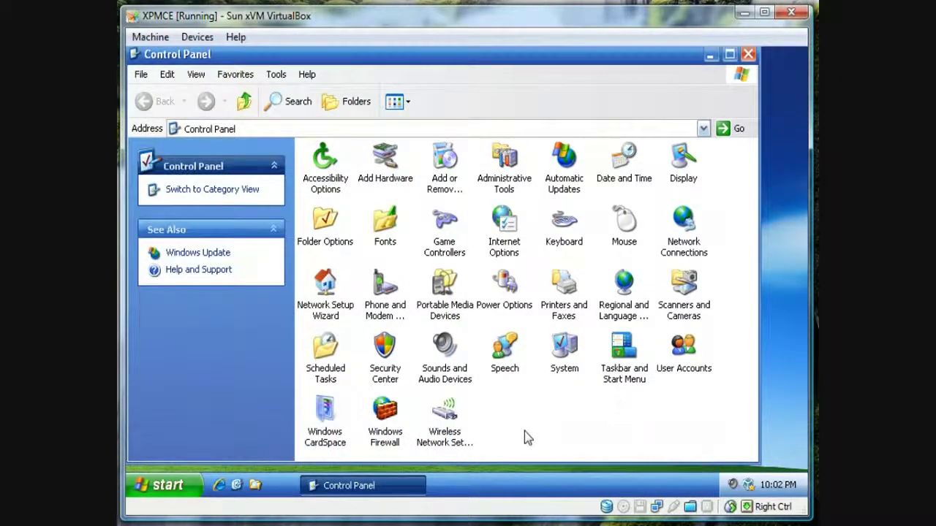
Try point-to-select on Fonts, Game Controllers and Internet Options, and reopen Folder Options with a single-click.
click(385, 245)
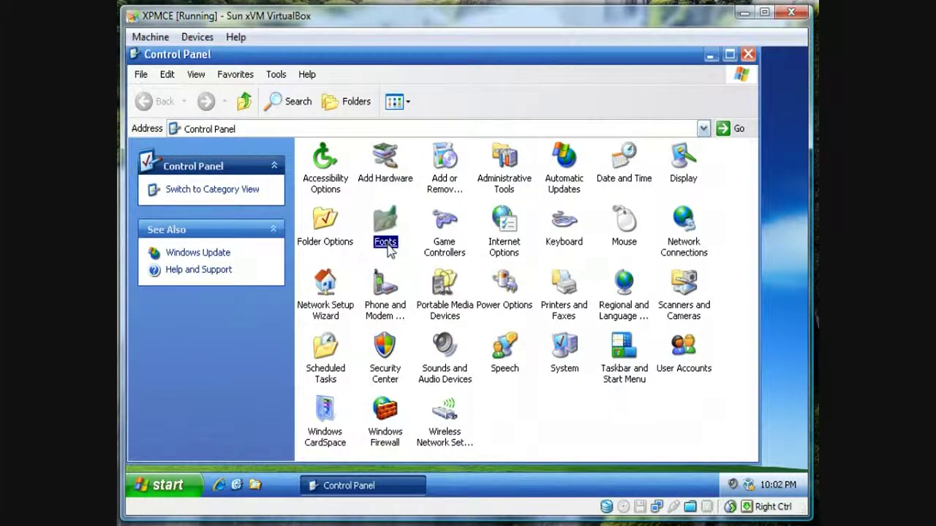
click(453, 249)
click(505, 248)
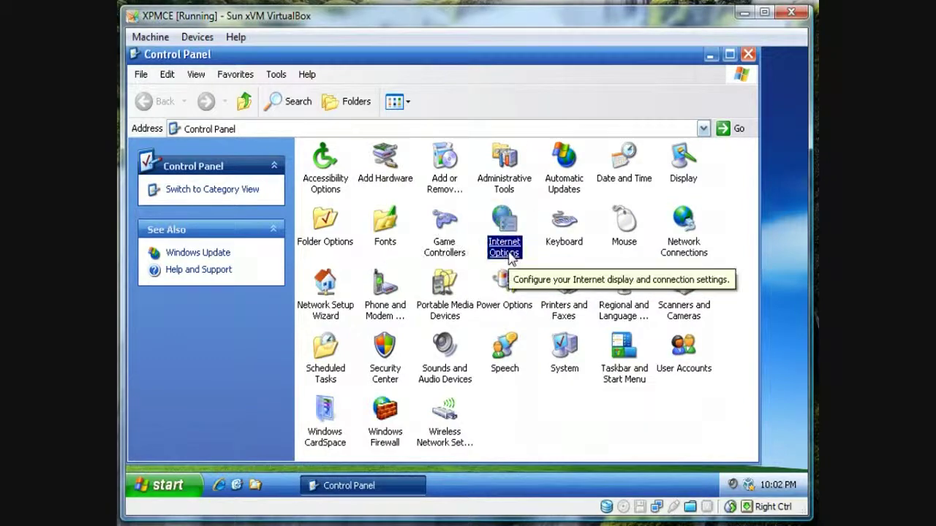
click(317, 243)
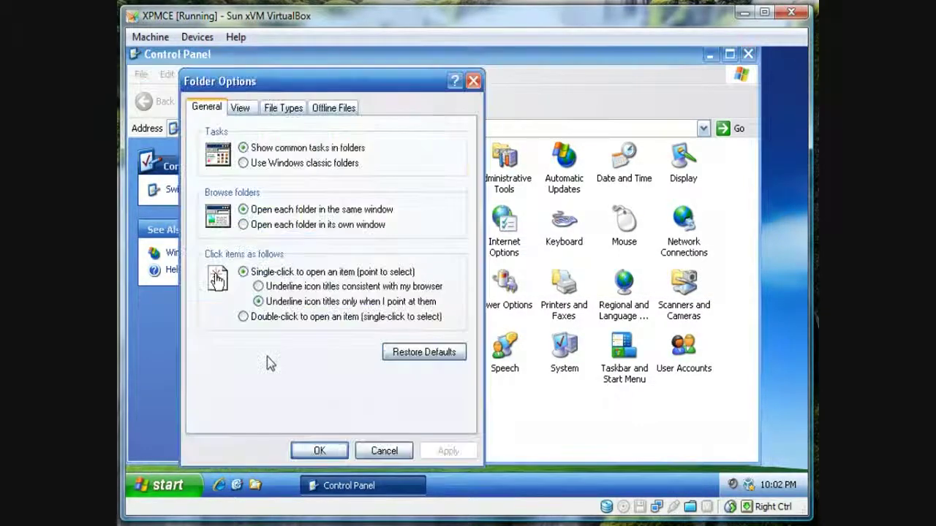
Accept the Folder Options settings and close both the dialog and Control Panel.
click(315, 449)
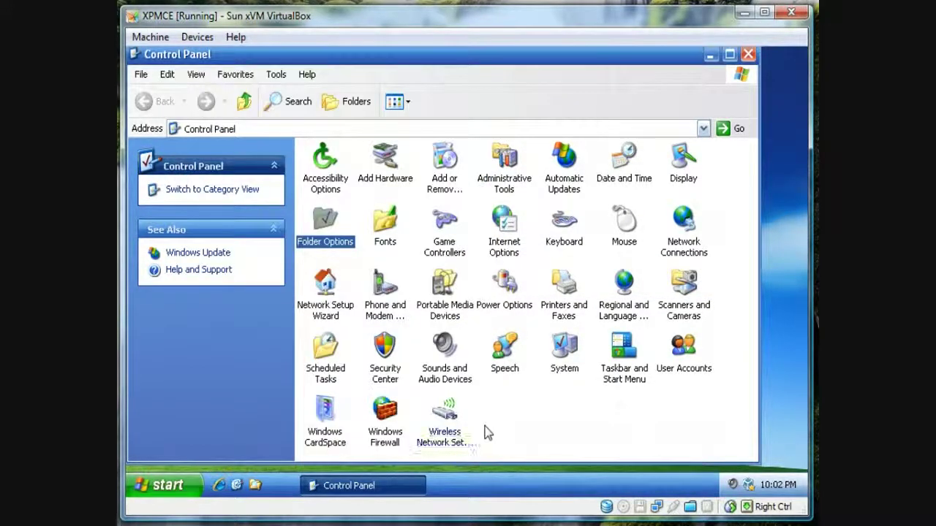
click(512, 435)
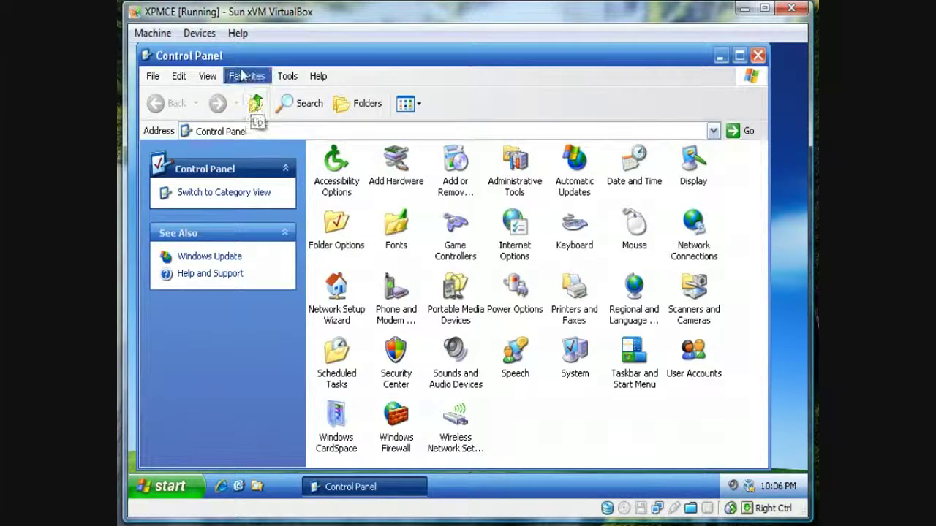
click(759, 58)
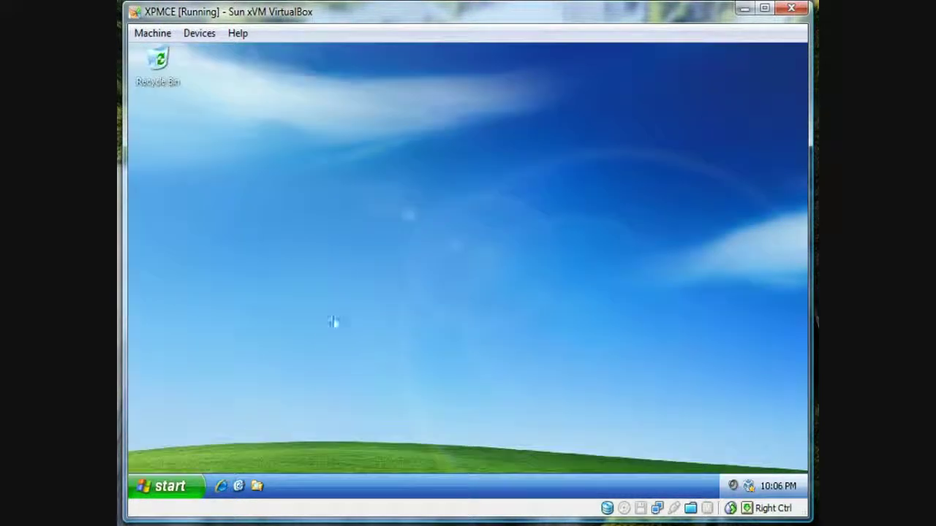
Open a file browsing window at C:\ and select Local Disk (C:) in the folder tree.
click(259, 487)
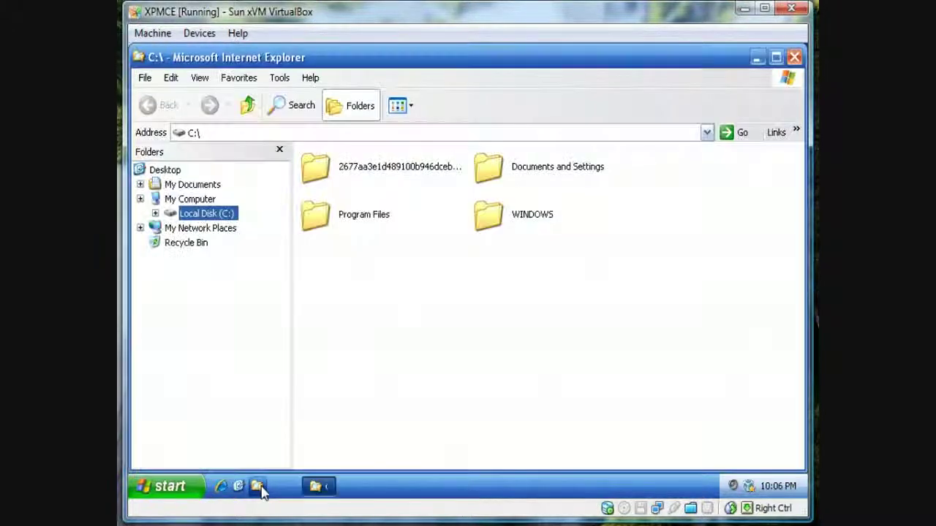
click(418, 371)
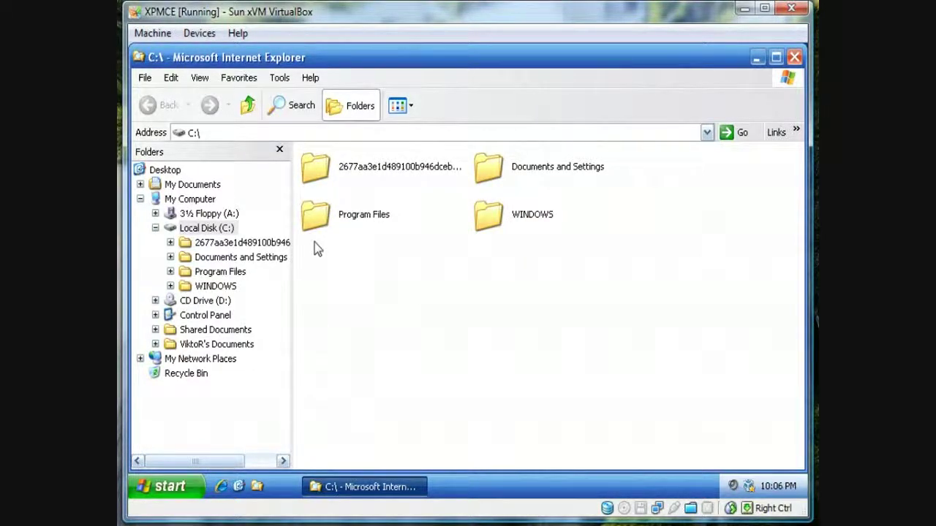
click(212, 228)
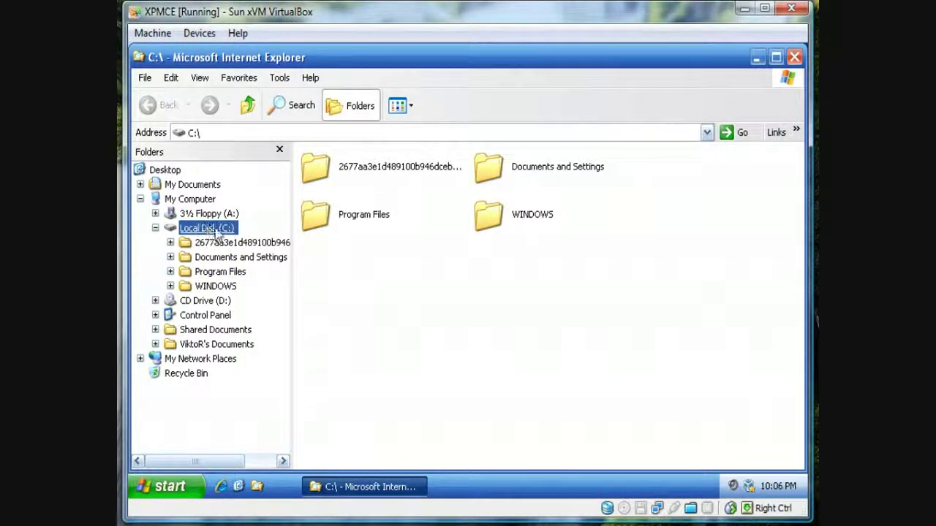
Minimize the C:\ window and open Windows Explorer from the Accessories programs.
click(351, 486)
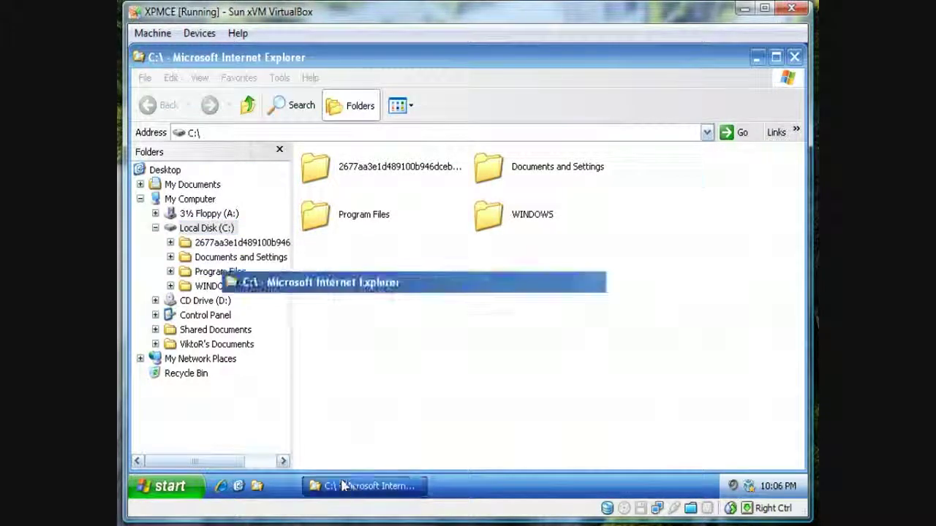
click(165, 496)
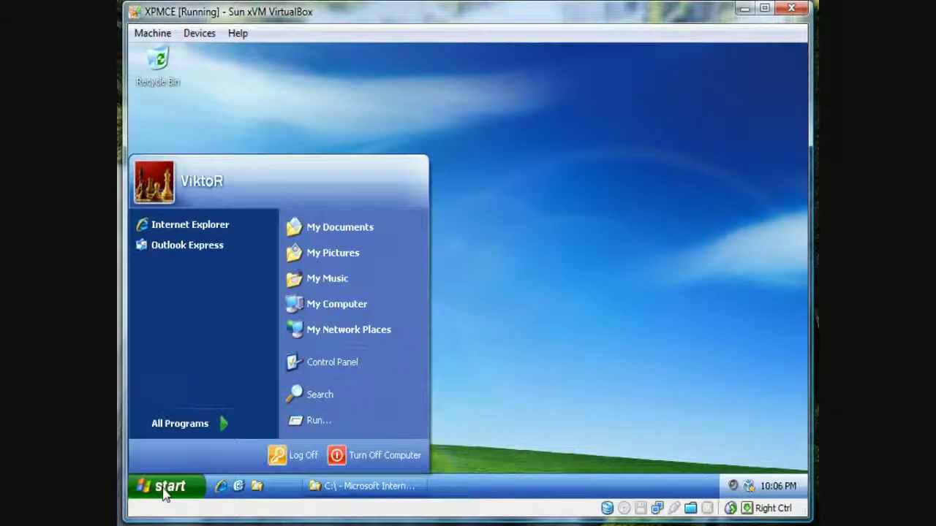
click(183, 423)
mouse_move(310, 208)
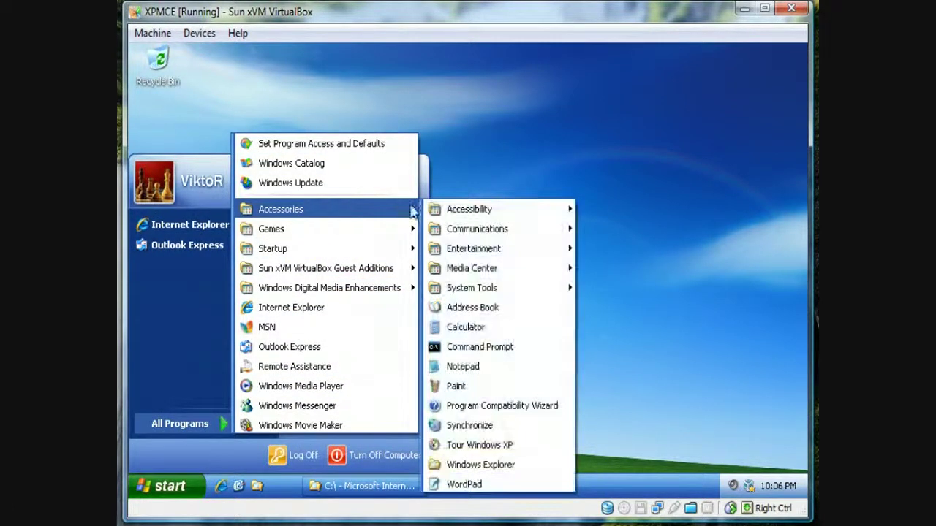
click(479, 465)
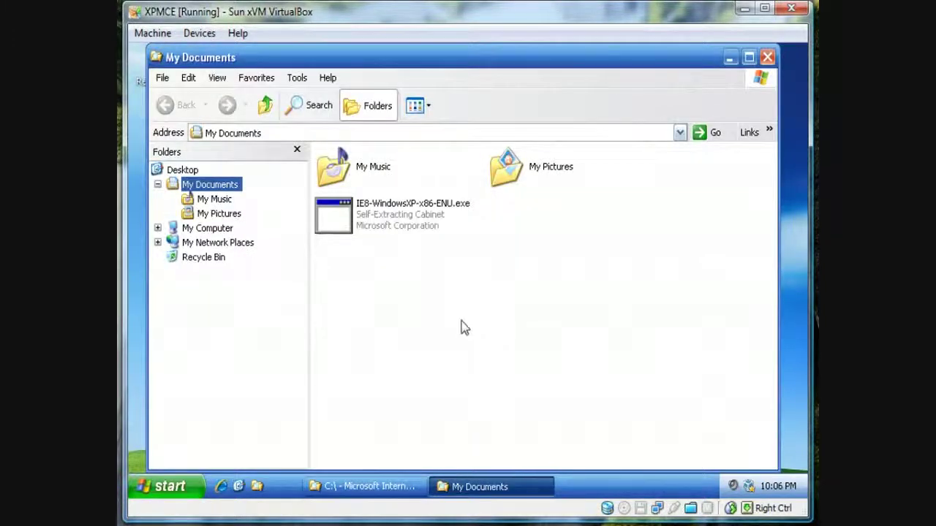
Expand My Computer, view Local Disk (C:), and close this window in favour of the minimized C:\ window.
click(217, 134)
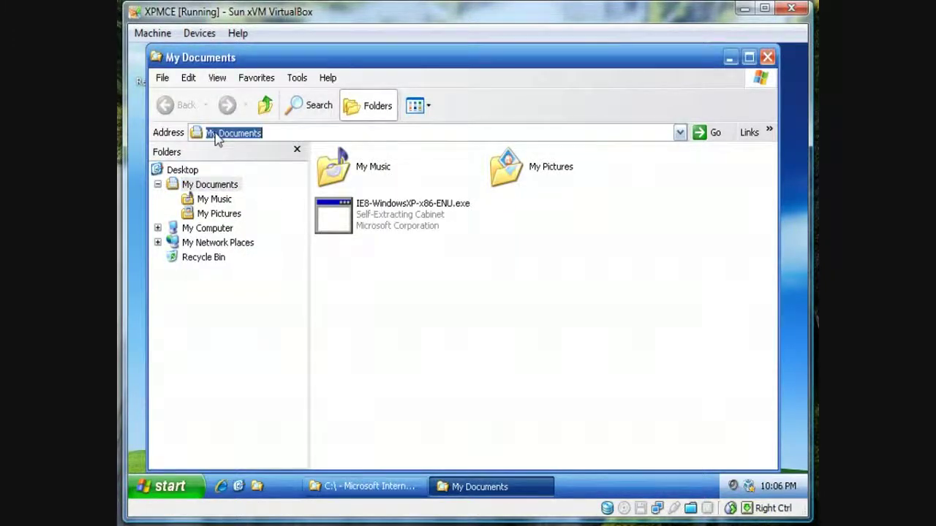
click(351, 361)
click(157, 228)
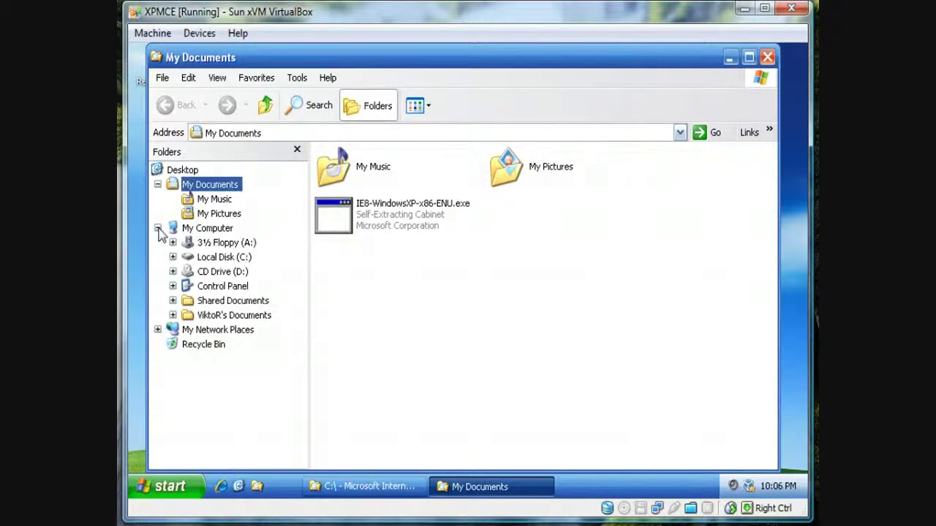
click(212, 257)
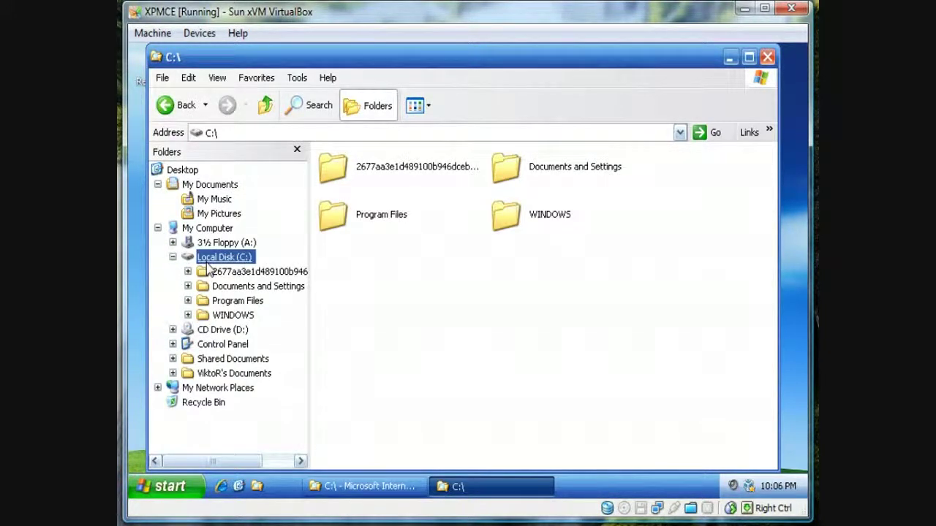
click(767, 57)
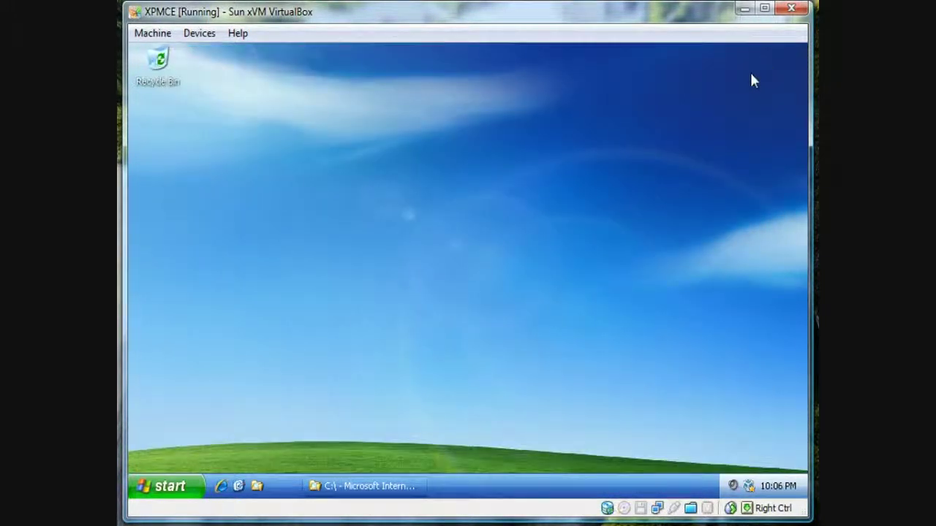
click(411, 485)
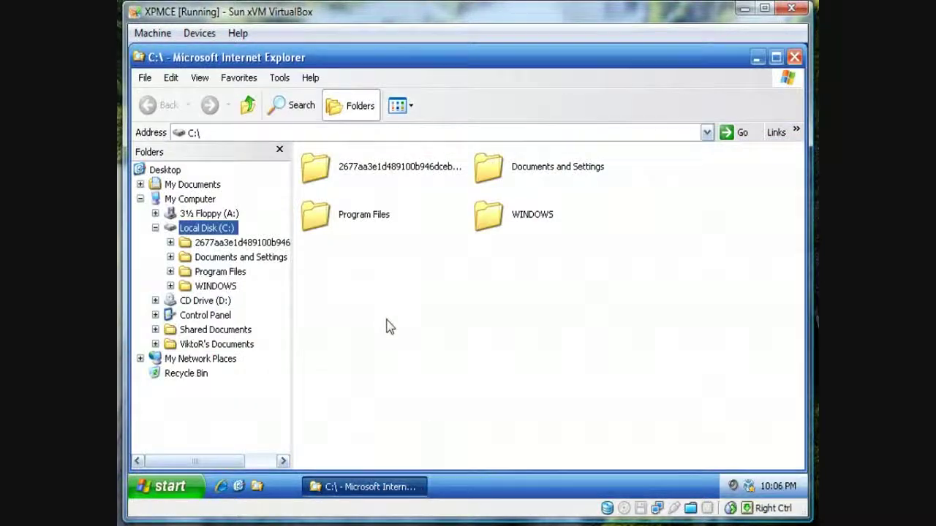
Check the entries on the Links toolbar of the C:\ window, and hide that toolbar.
click(207, 228)
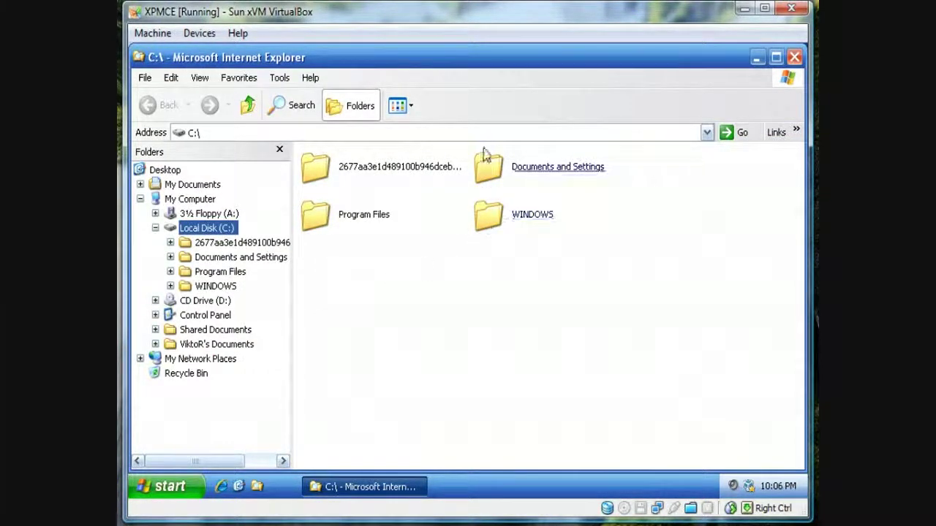
click(796, 133)
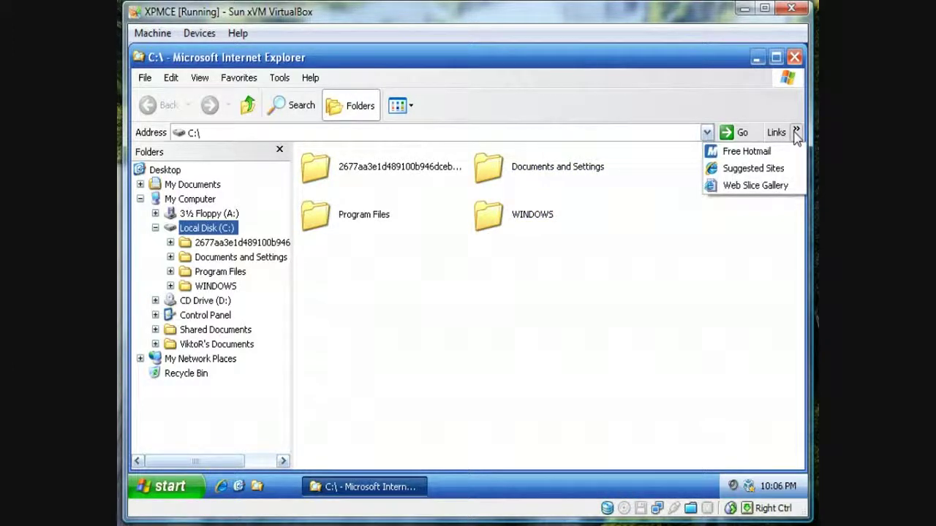
click(795, 131)
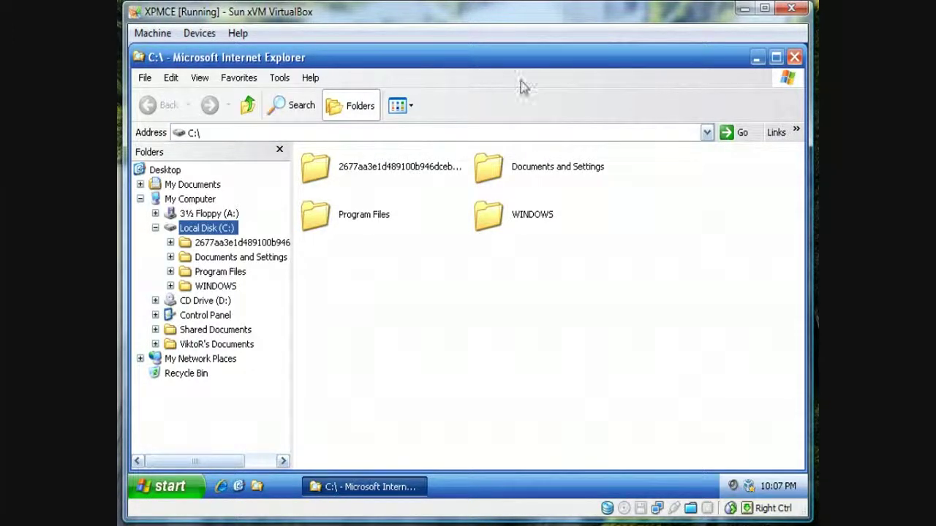
right_click(536, 97)
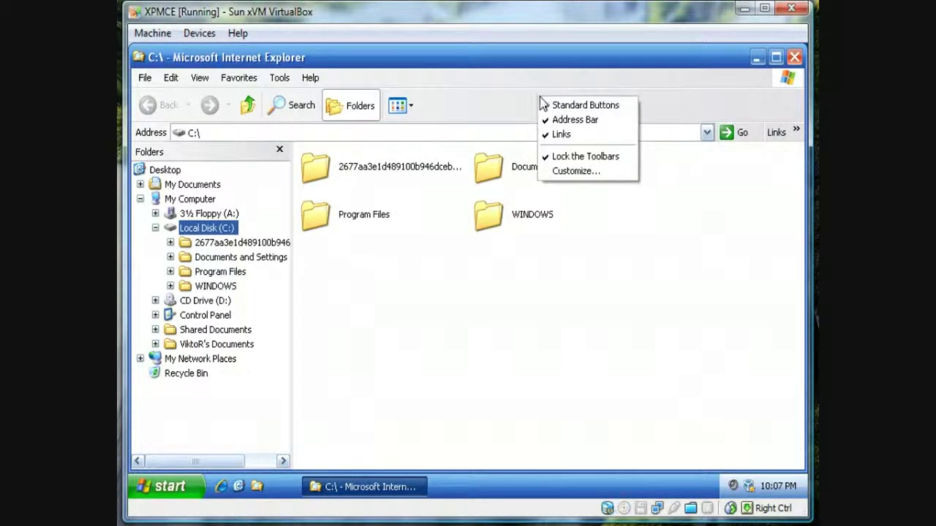
click(555, 134)
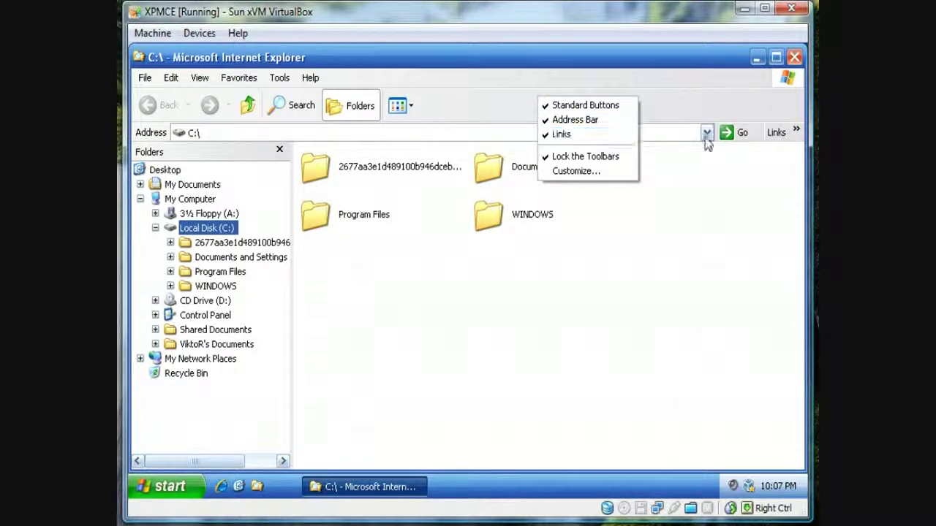
click(561, 135)
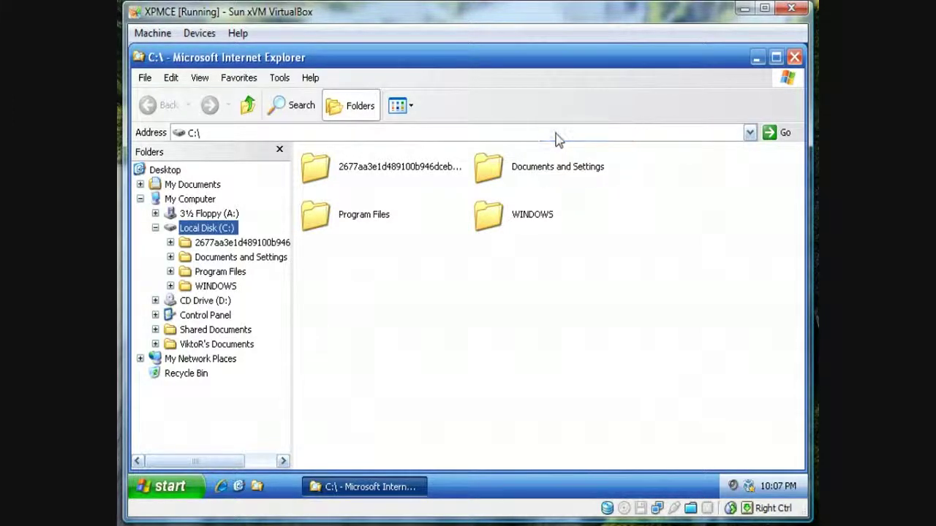
Unlock the toolbars and move the Address bar up beside the Help menu.
right_click(510, 106)
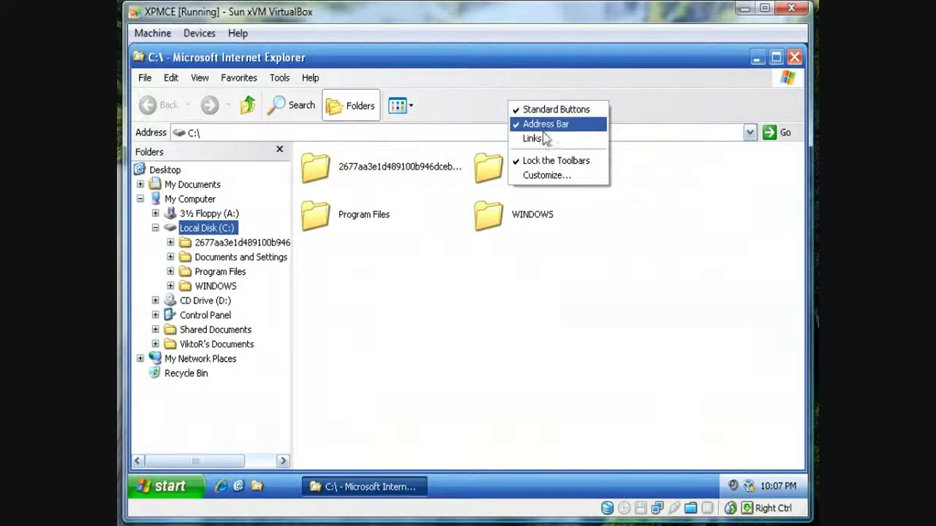
click(550, 168)
click(472, 323)
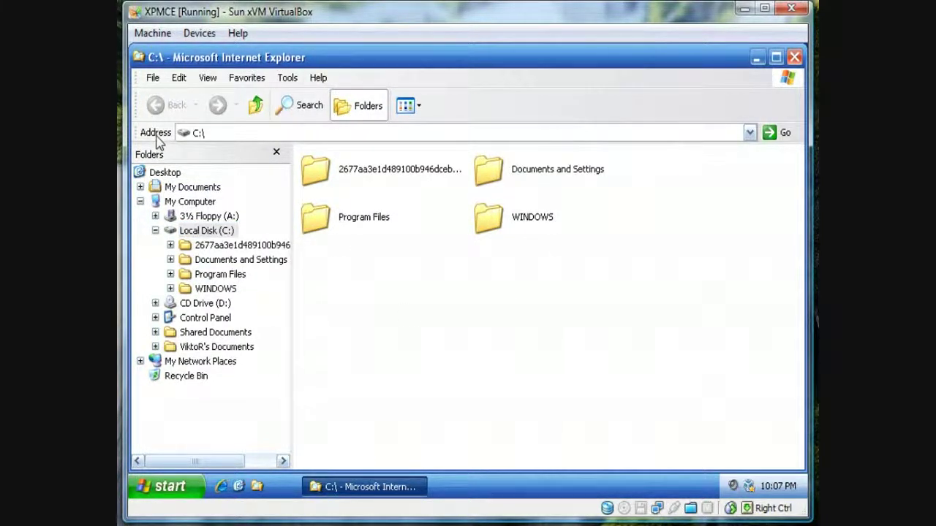
drag(156, 136, 371, 83)
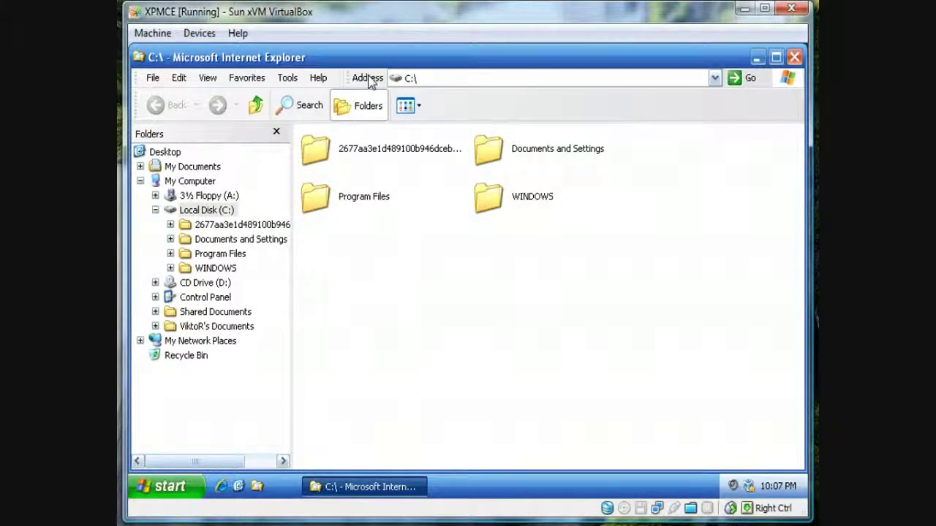
Switch the C:\ folder to Details view and add an Attributes column to the file list.
click(420, 111)
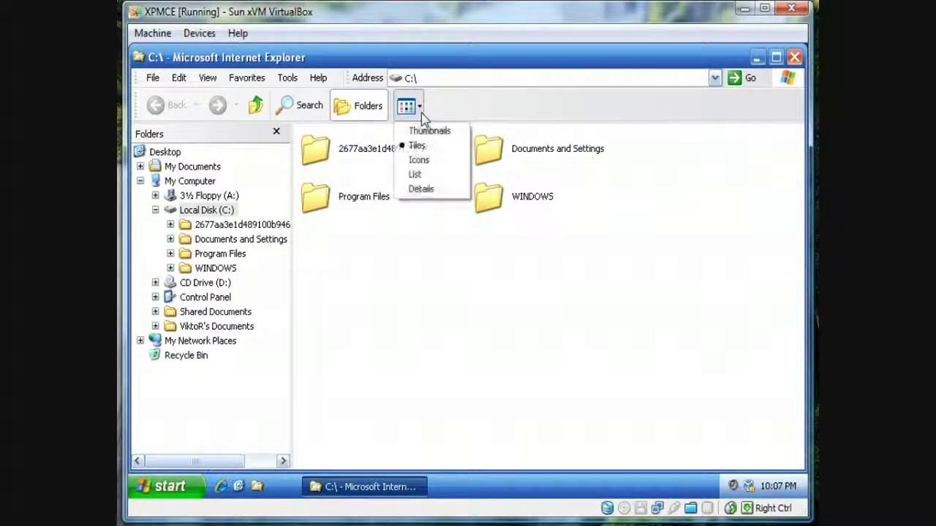
click(424, 189)
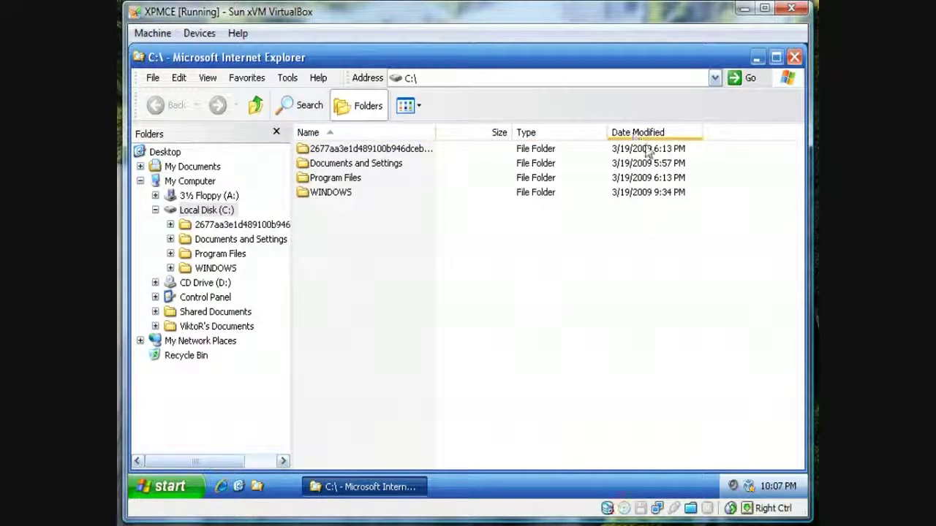
right_click(723, 136)
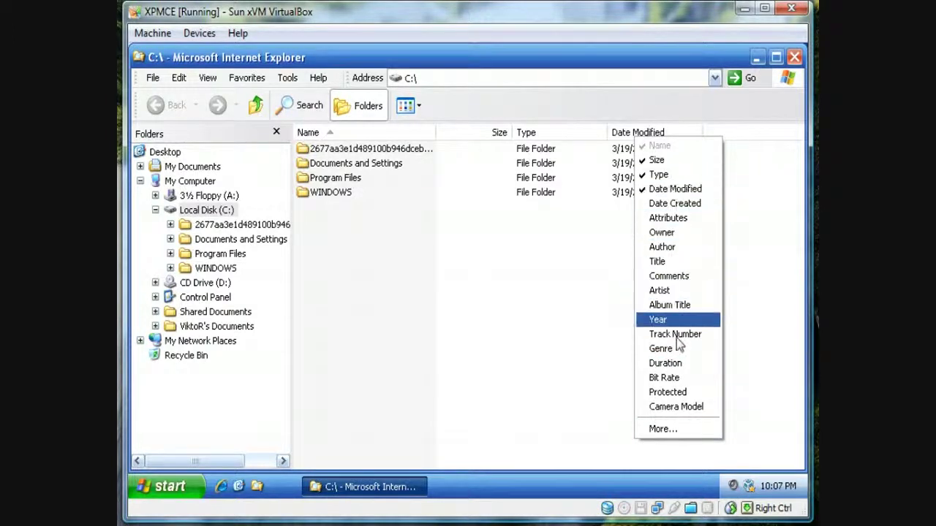
click(741, 302)
right_click(730, 135)
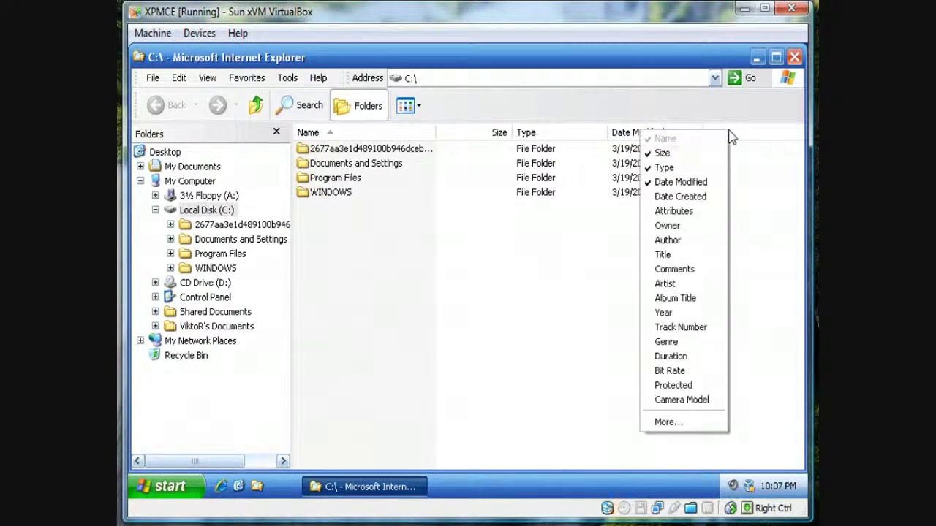
click(677, 211)
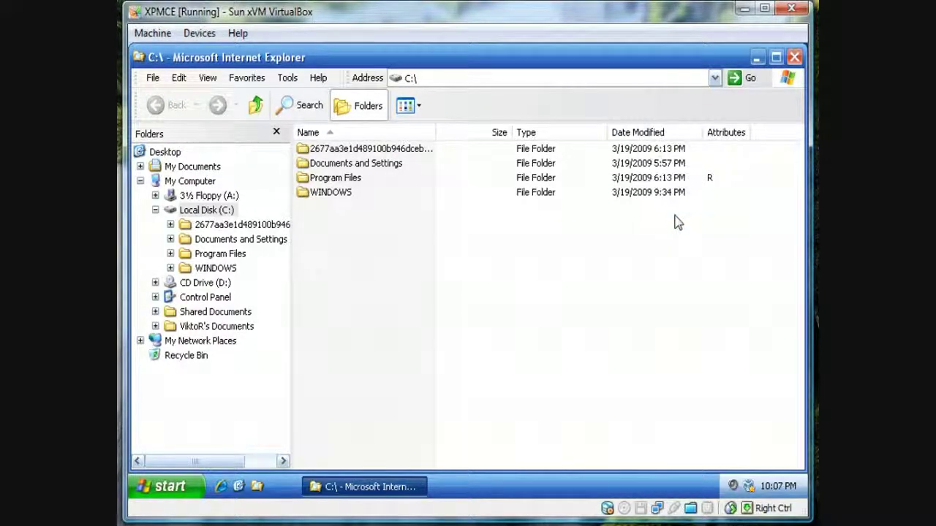
click(348, 183)
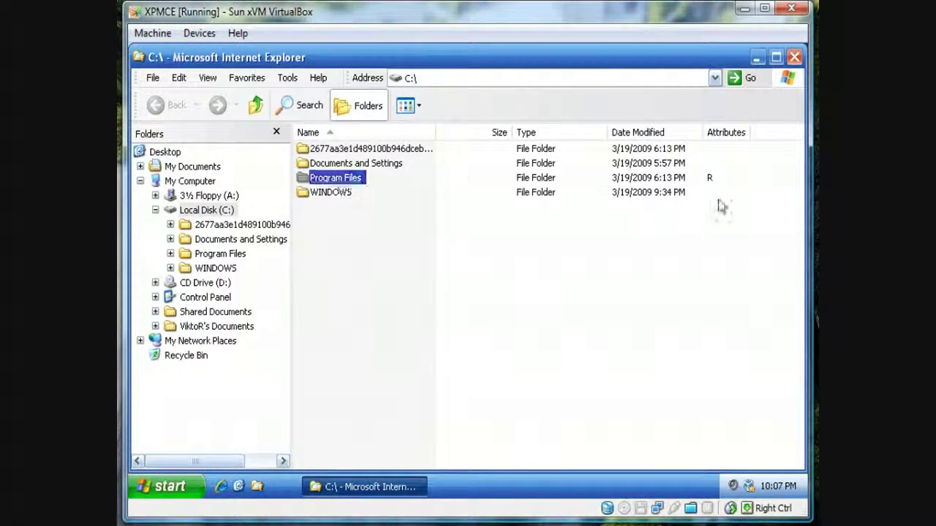
click(711, 187)
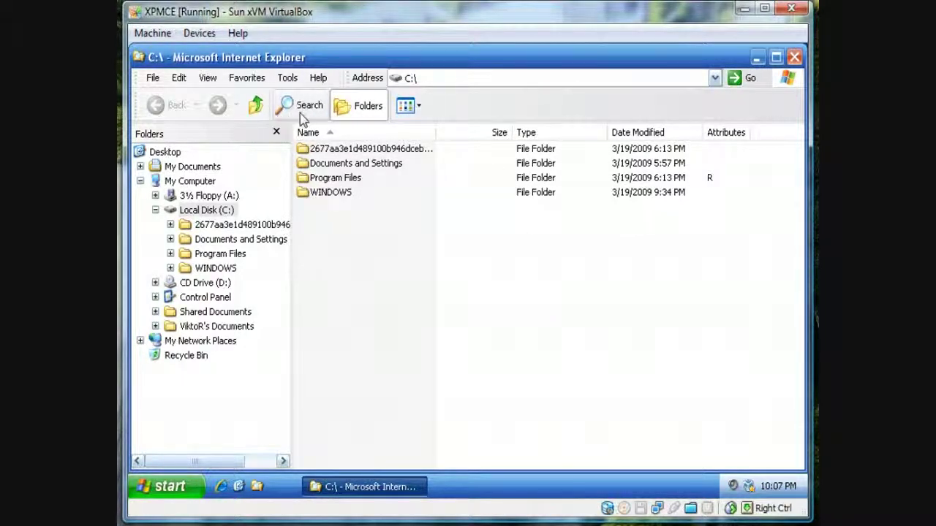
Replace the folder tree with the common tasks pane, collapsing System Tasks, File and Folder Tasks and Other Places, and expanding Details.
click(364, 109)
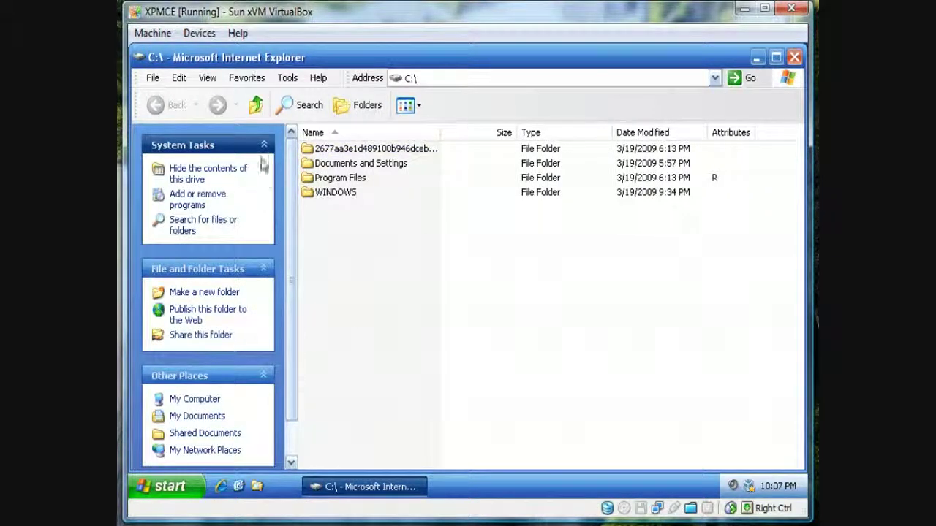
click(264, 145)
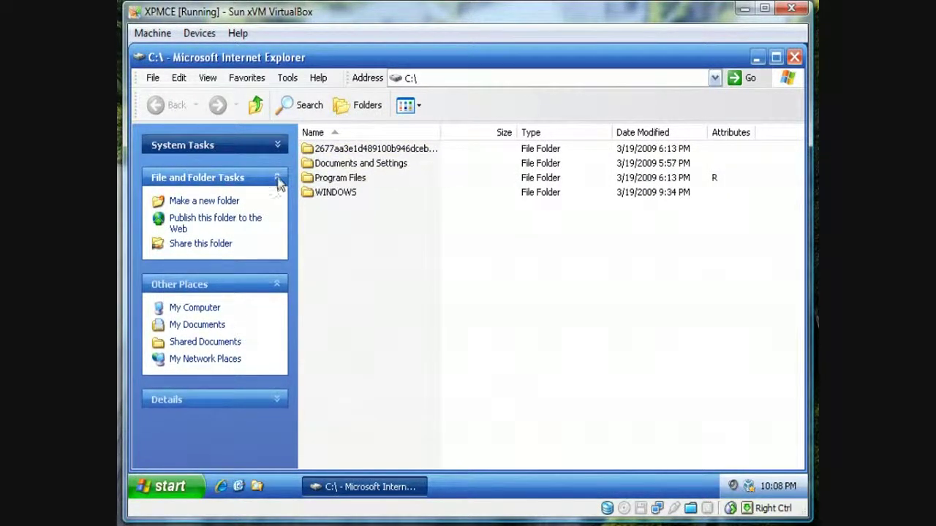
click(278, 179)
click(276, 212)
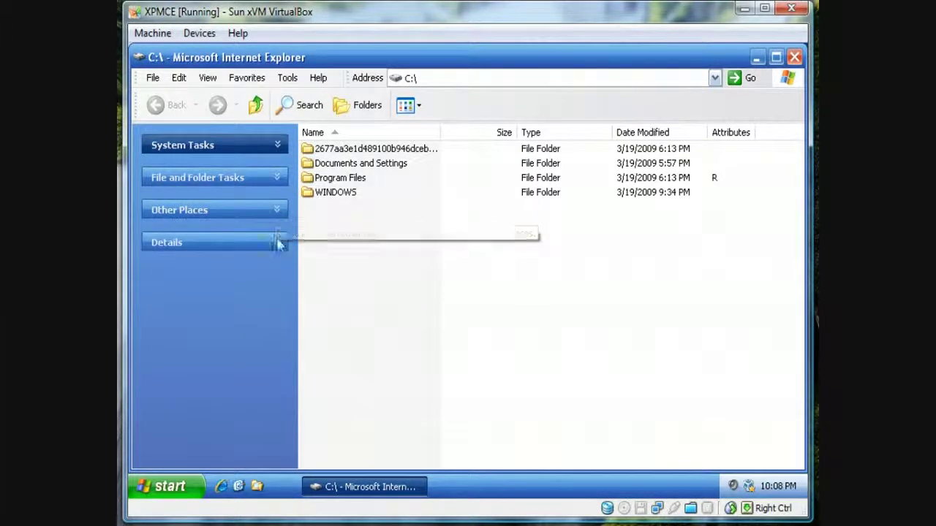
click(277, 243)
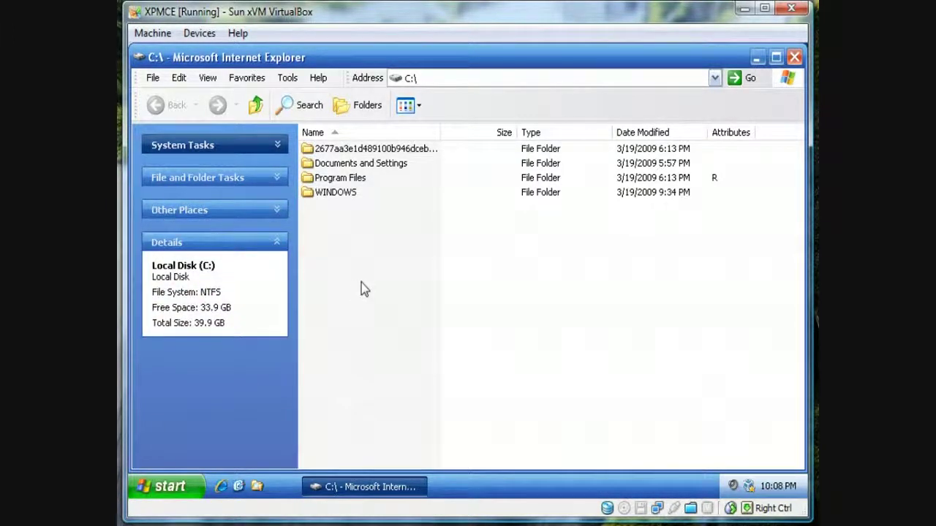
Collapse the Details section of the tasks pane and bring back the folder tree in the C:\ window.
click(282, 243)
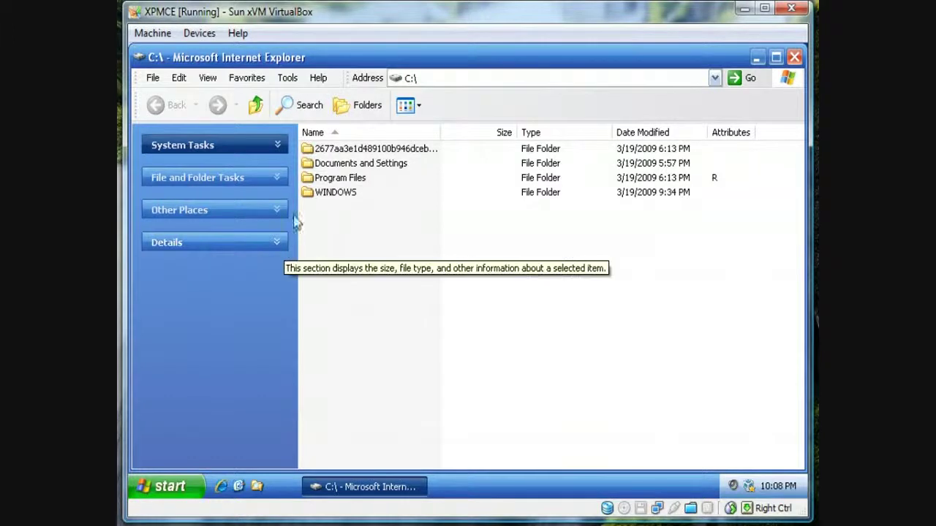
click(356, 107)
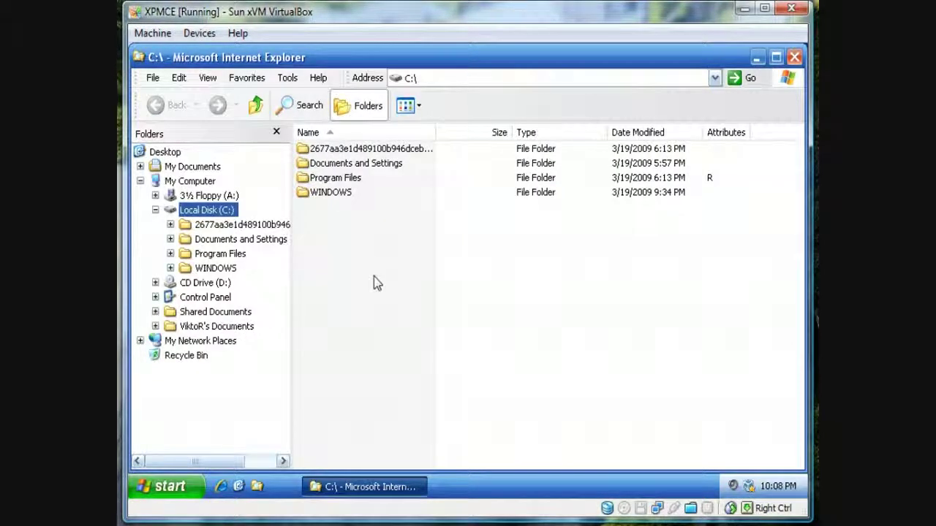
click(360, 114)
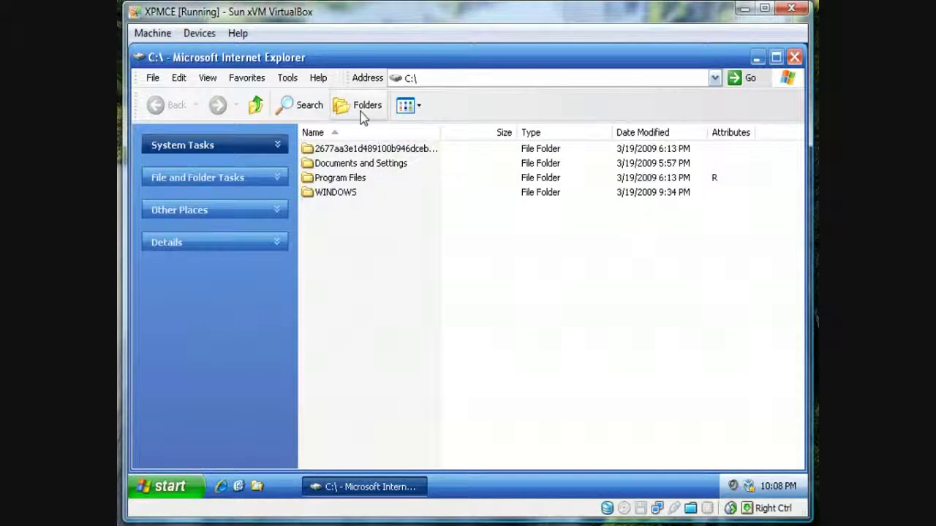
click(362, 117)
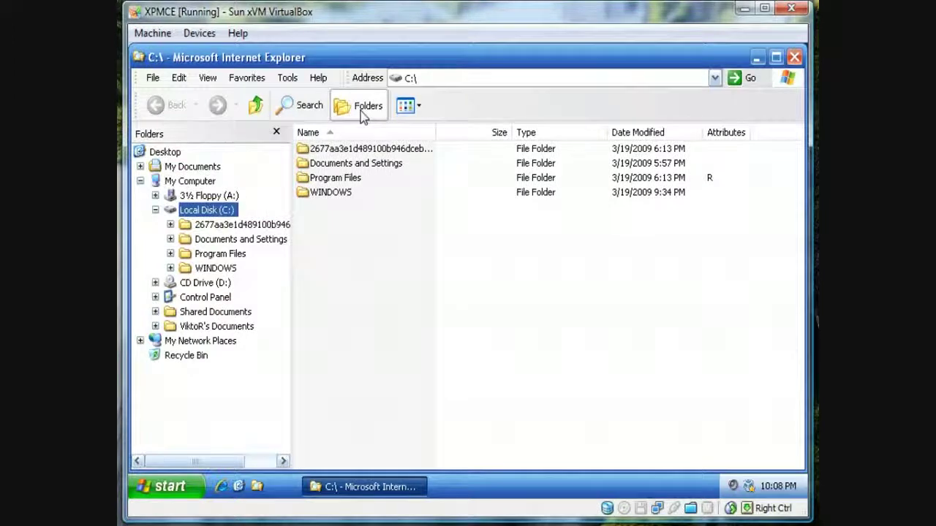
Open the toolbar customization for the C:\ window and set its text options to No text labels.
right_click(508, 108)
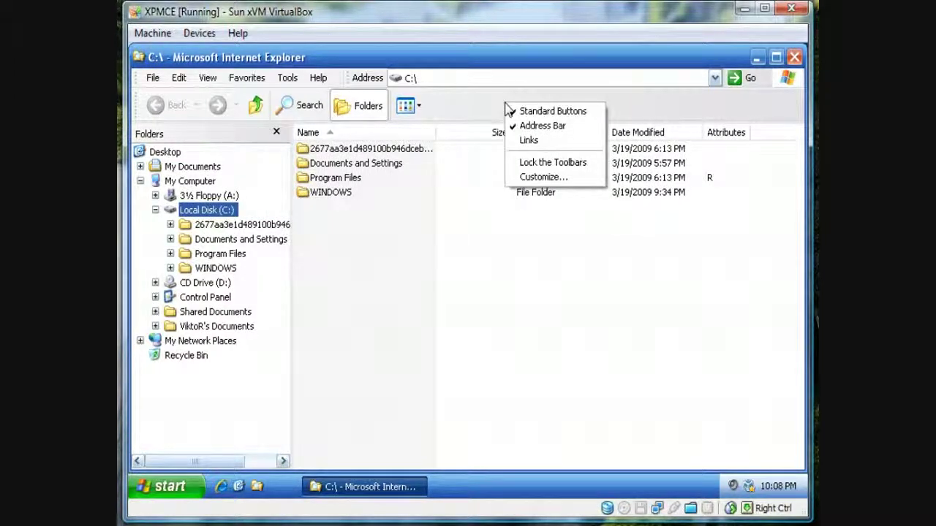
click(545, 177)
drag(443, 169, 501, 180)
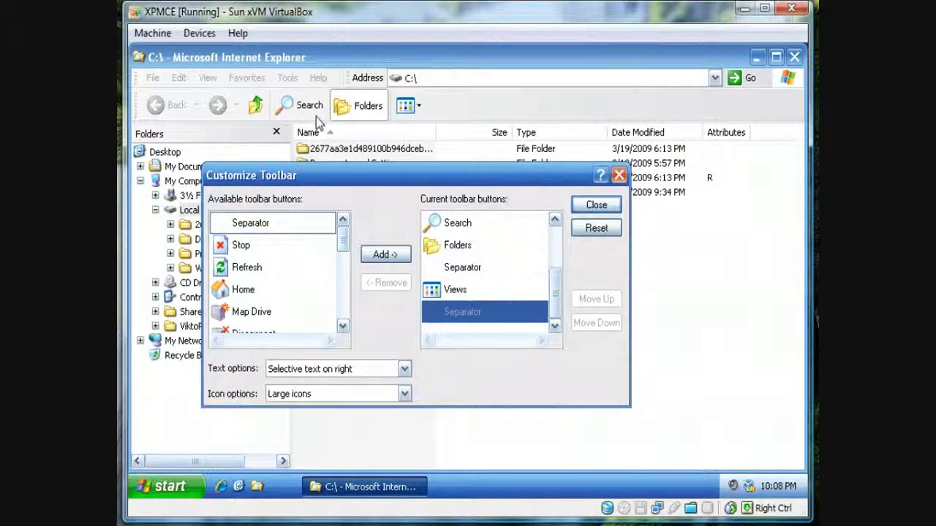
click(313, 368)
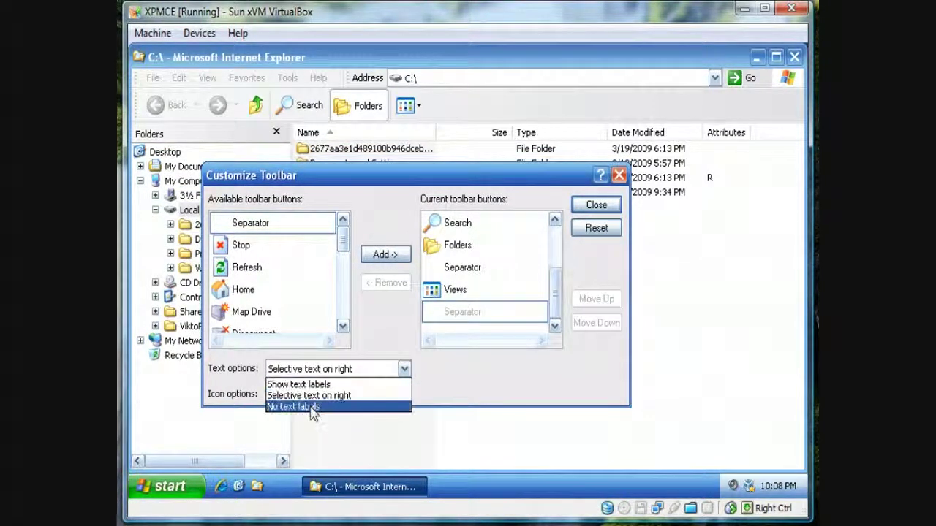
click(310, 407)
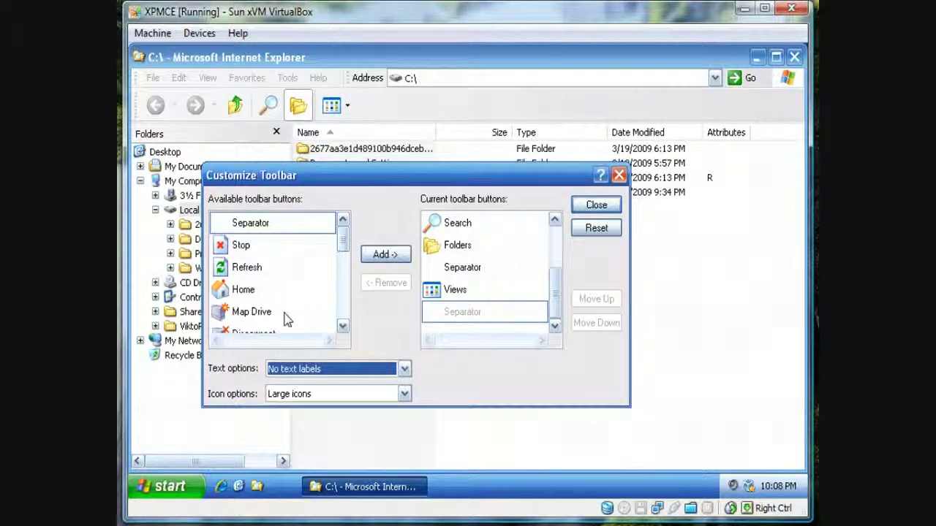
Add a Refresh button before Views and a Folder Options button after Views on the toolbar.
click(249, 272)
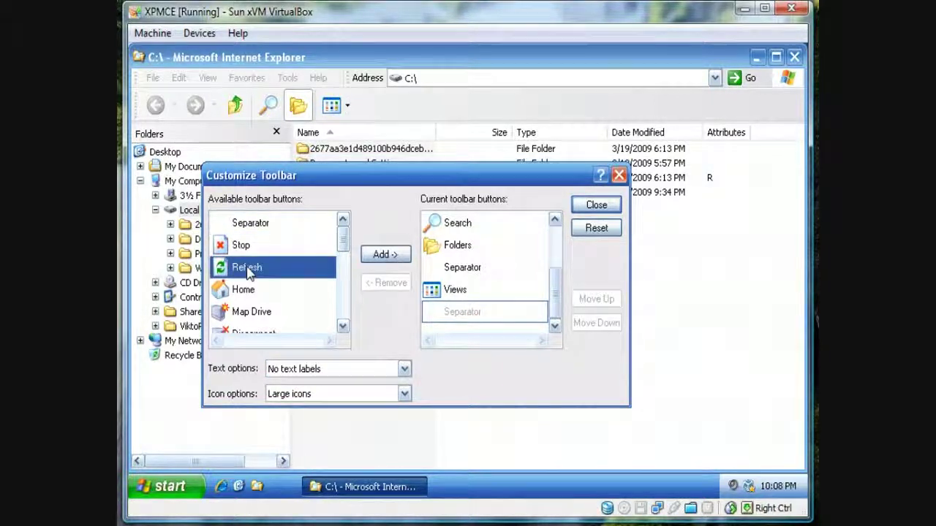
drag(233, 275, 444, 288)
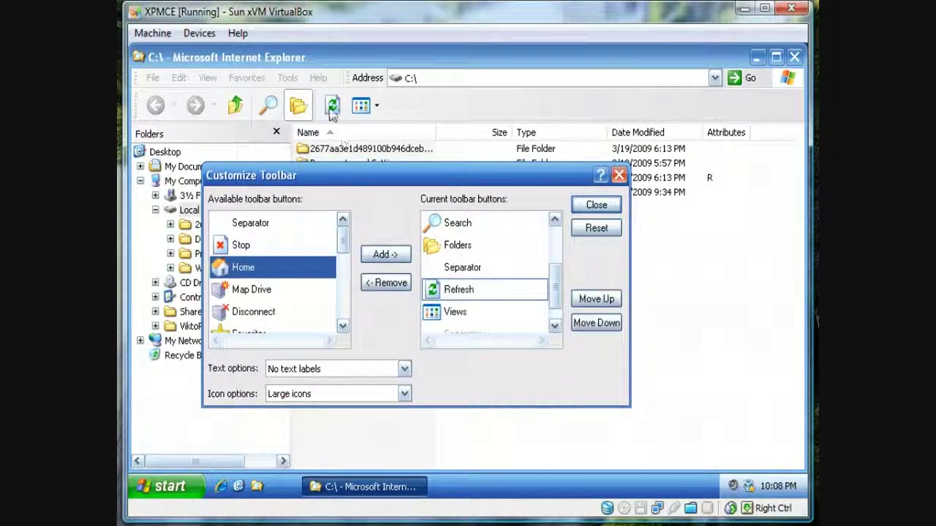
drag(344, 250, 341, 299)
click(257, 313)
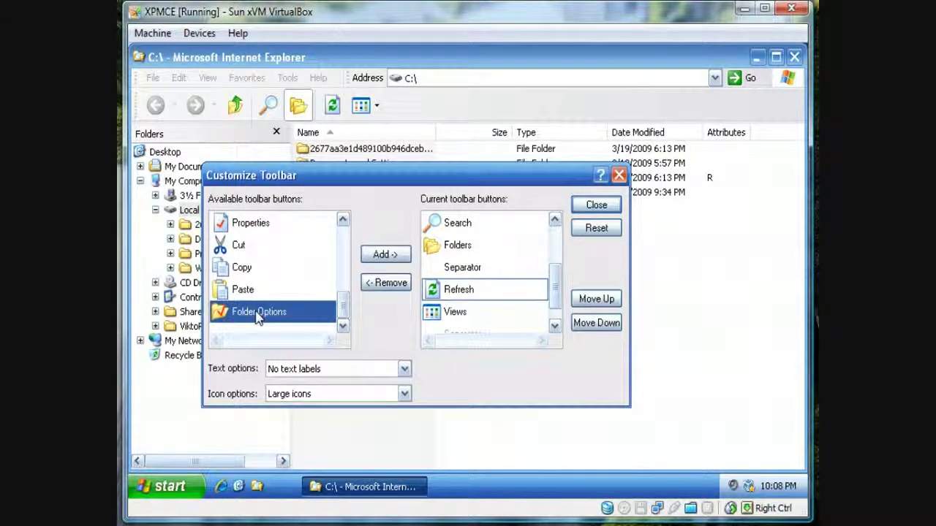
drag(368, 334, 436, 316)
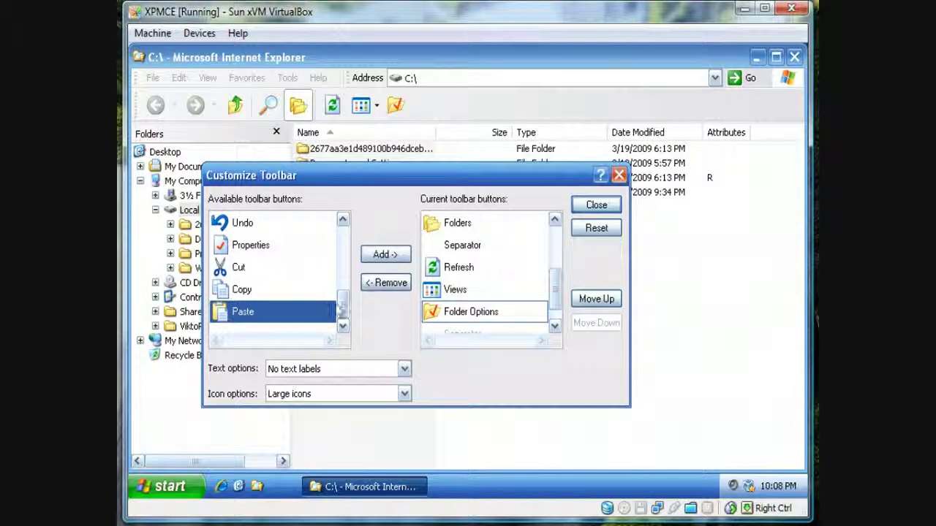
Add a Delete button between Refresh and Views on the toolbar, and close the toolbar customization.
drag(342, 311, 342, 294)
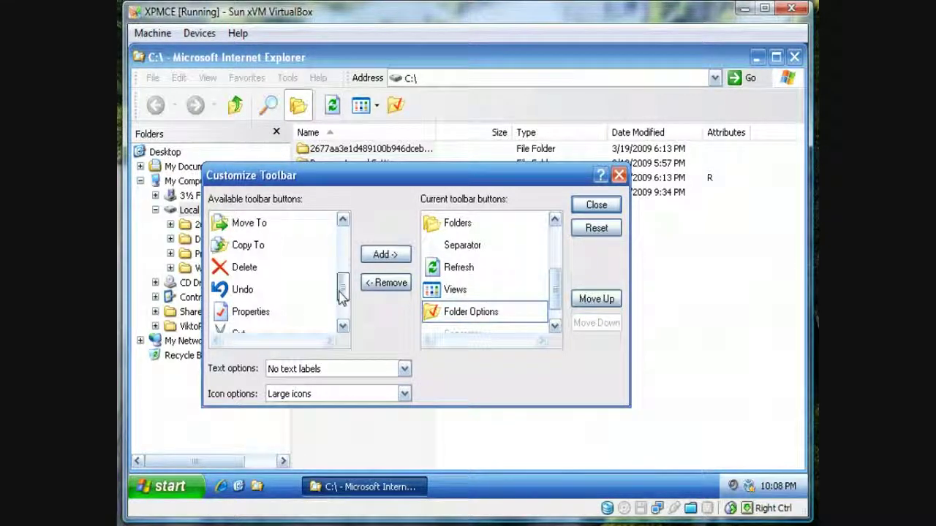
click(261, 223)
click(261, 246)
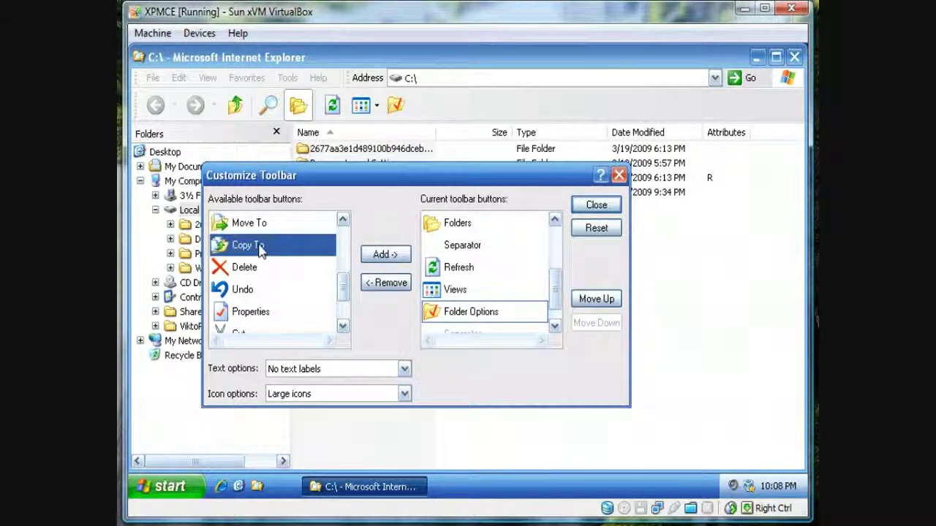
click(246, 269)
drag(242, 269, 442, 293)
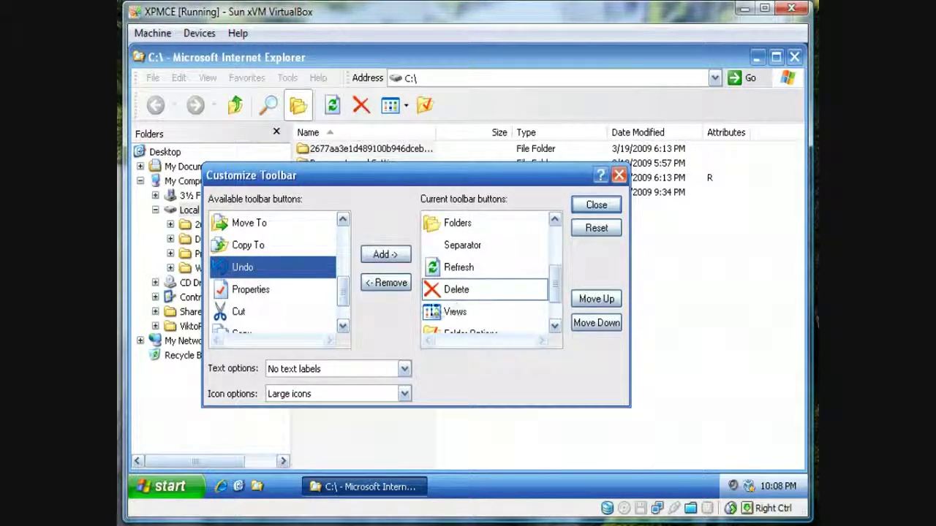
click(596, 299)
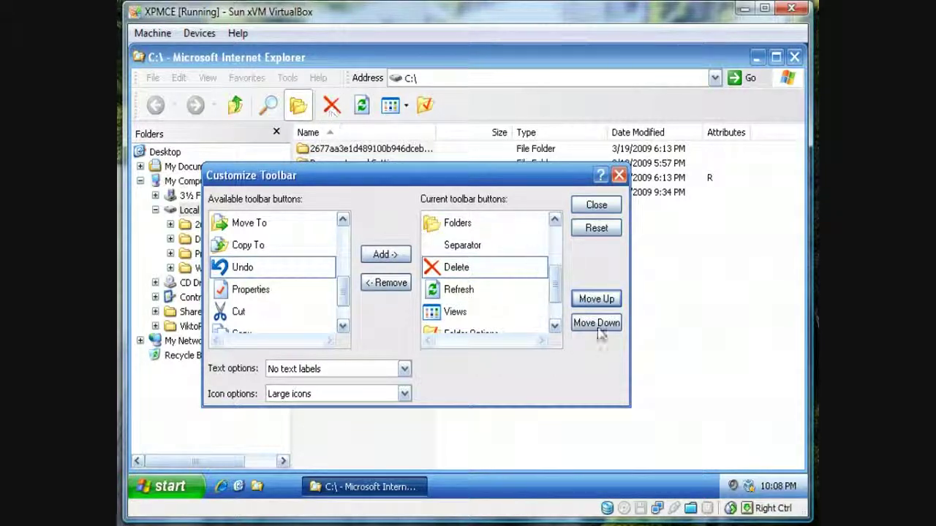
click(597, 323)
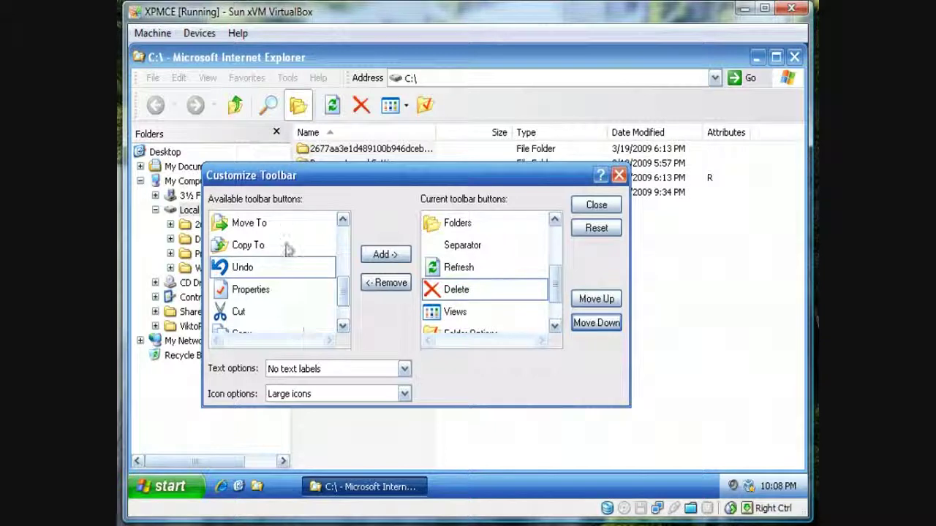
click(594, 206)
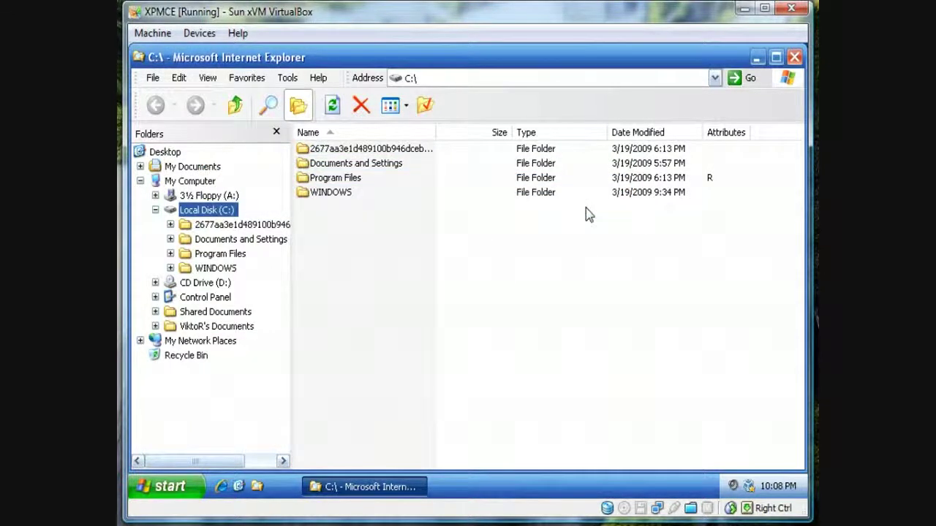
right_click(516, 111)
click(470, 275)
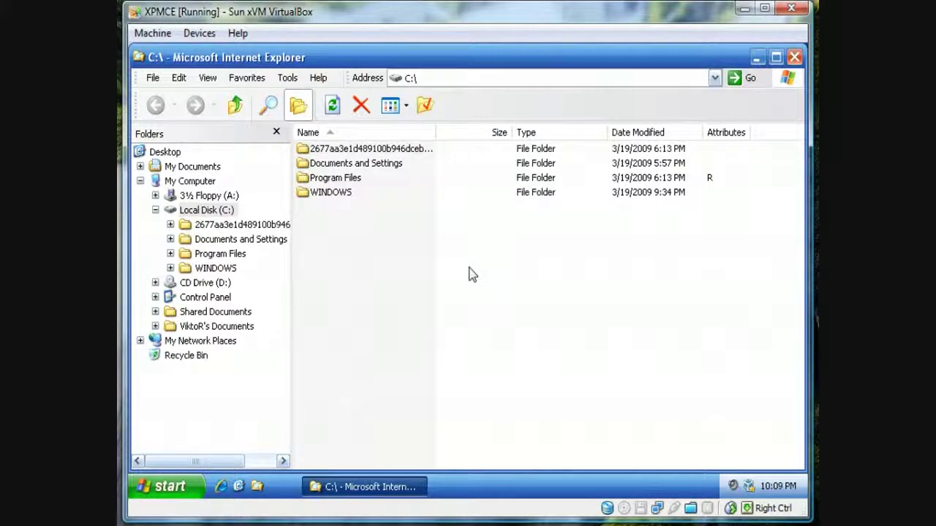
click(208, 82)
mouse_move(220, 95)
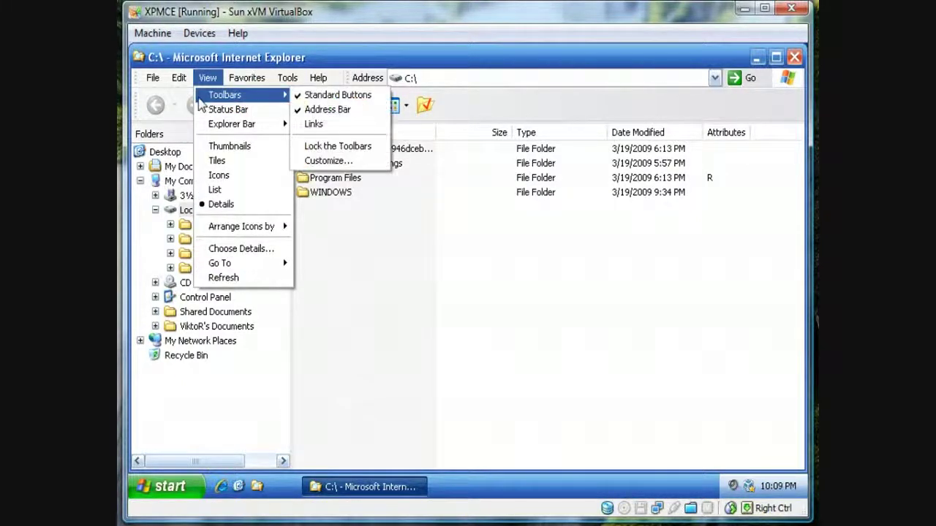
click(475, 295)
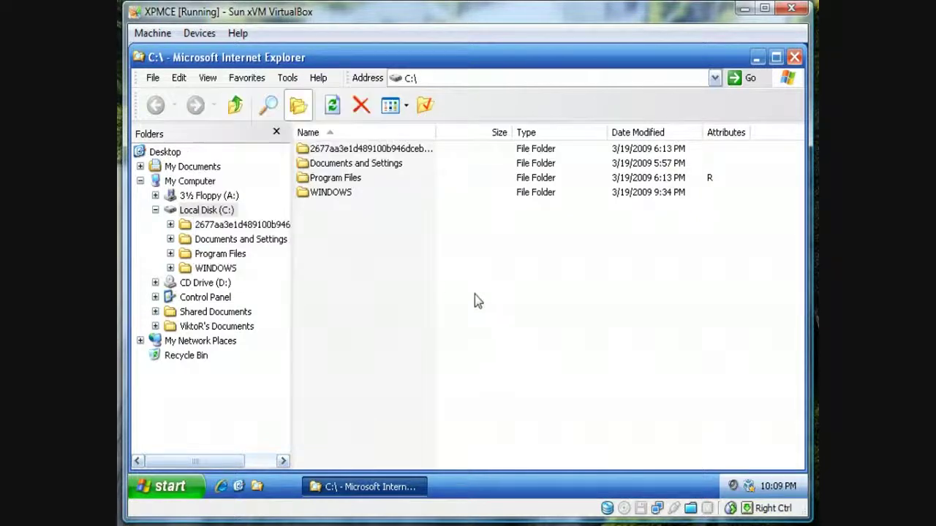
Maximize the C:\ window and show its status bar.
click(208, 79)
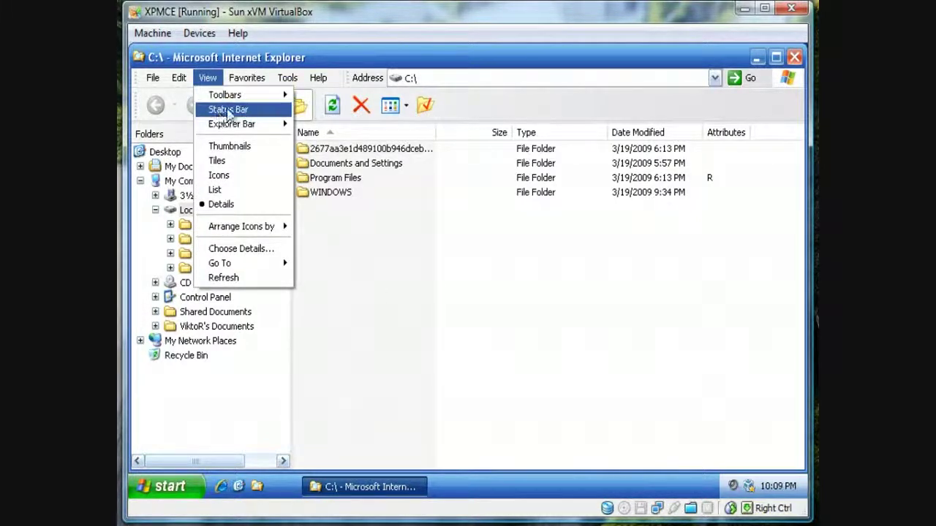
click(340, 421)
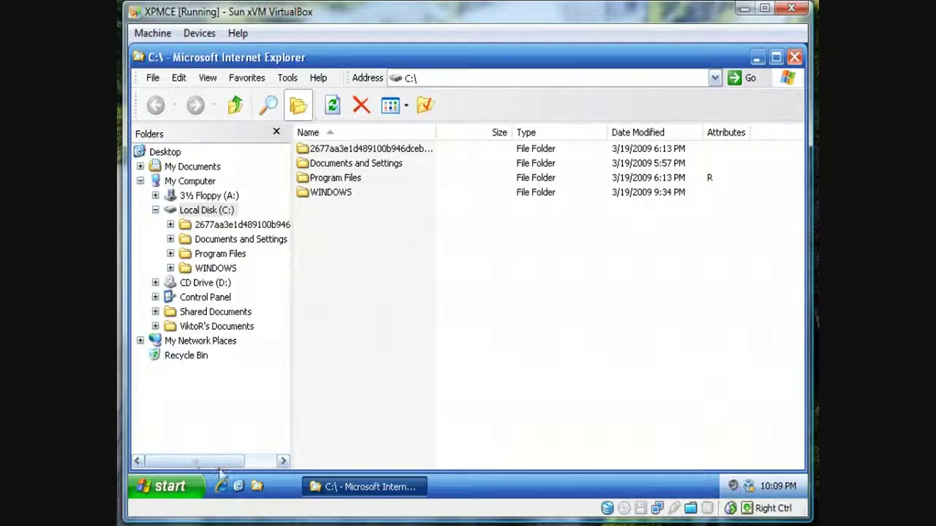
click(777, 58)
click(205, 74)
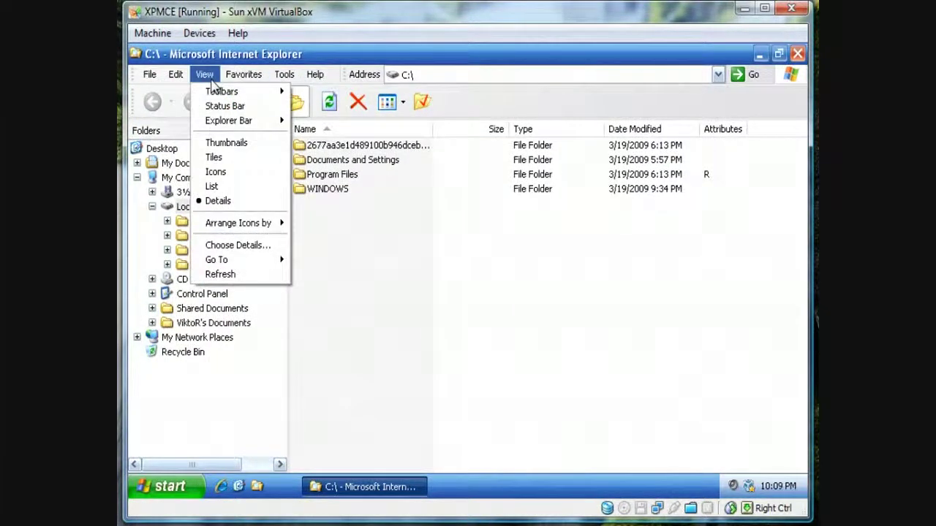
click(220, 106)
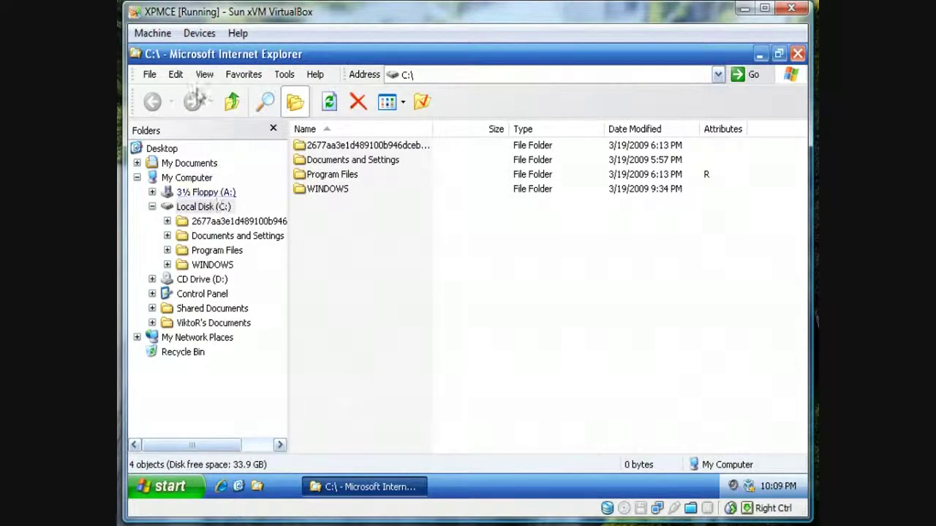
click(204, 75)
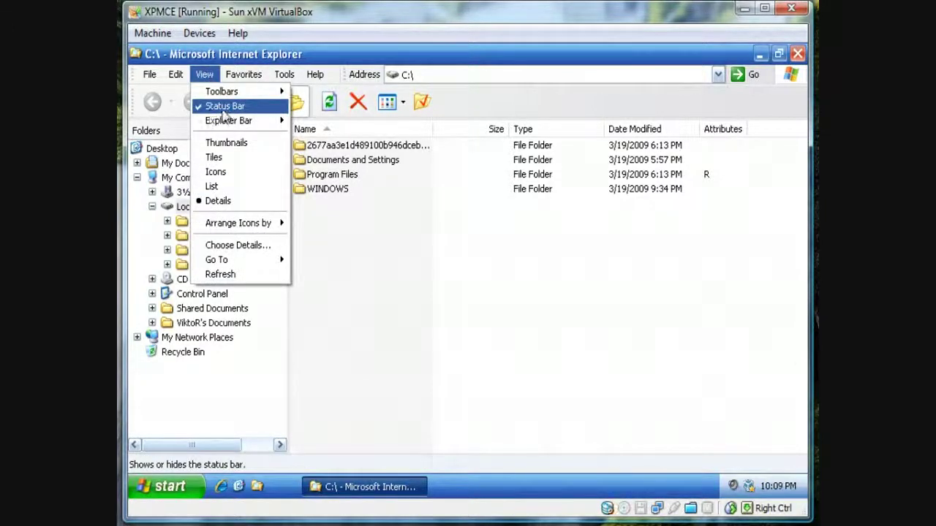
click(449, 387)
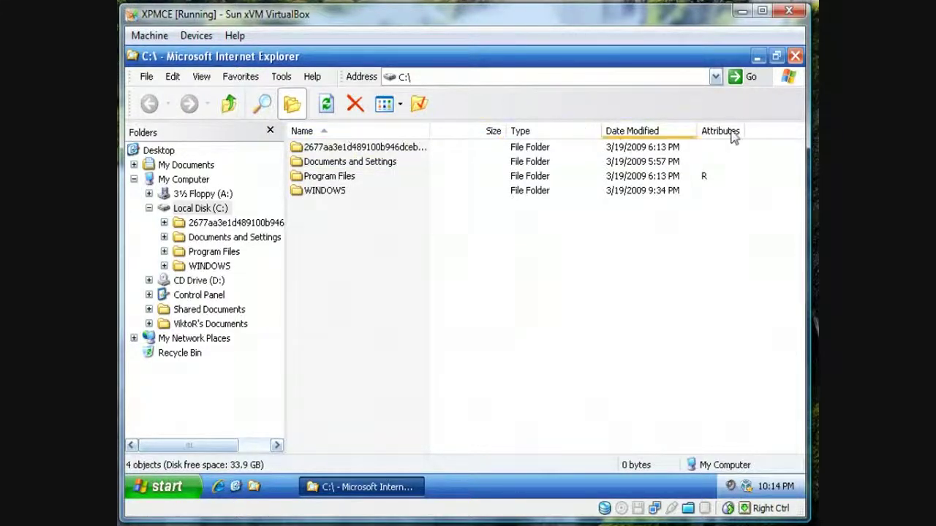
Sort the C:\ contents by Type, and collapse and re-expand Local Disk (C:) in the folder tree.
click(537, 133)
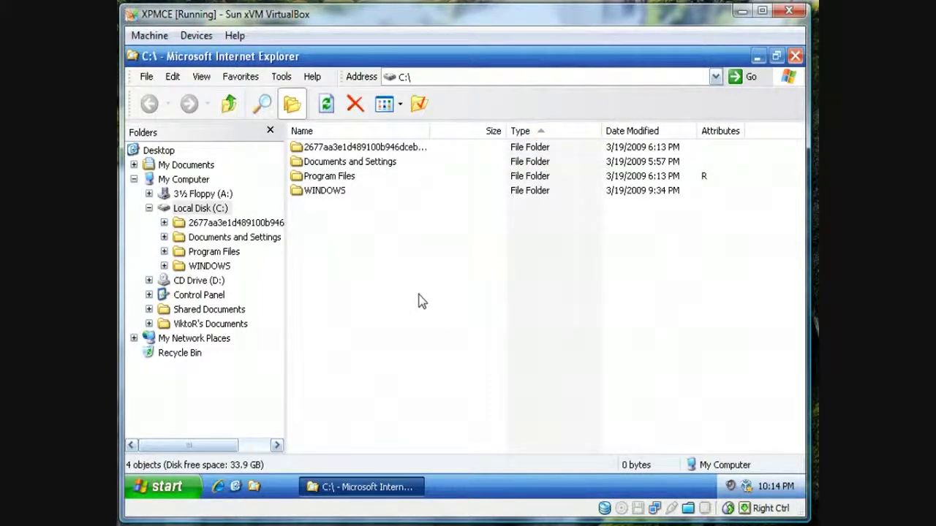
click(202, 210)
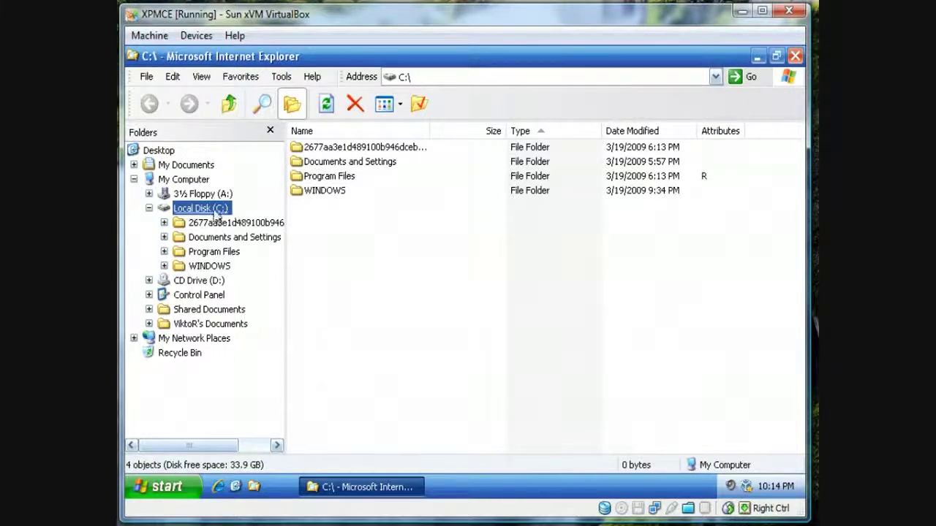
right_click(216, 213)
click(233, 217)
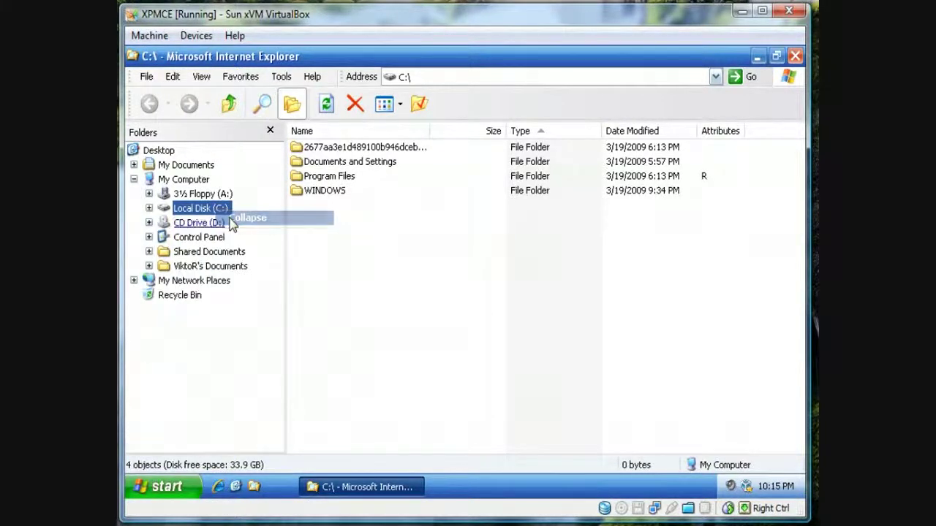
right_click(217, 210)
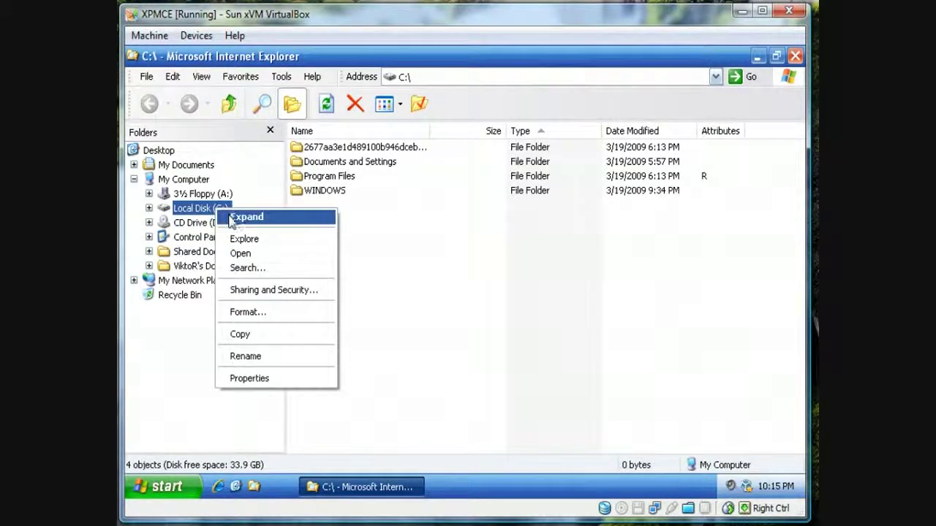
click(233, 220)
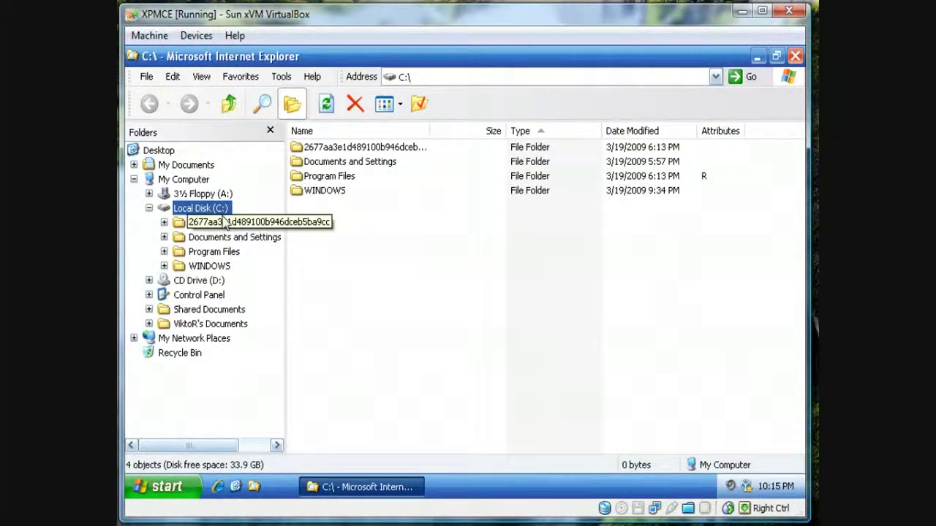
Label the C: drive XPMCE in its properties, apply it, and move the dialog clear of the folder tree.
right_click(215, 212)
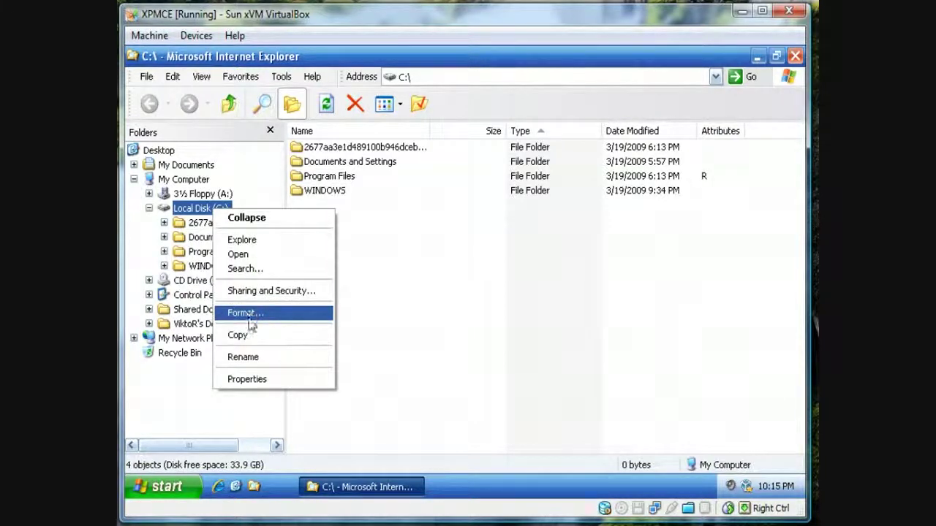
click(252, 379)
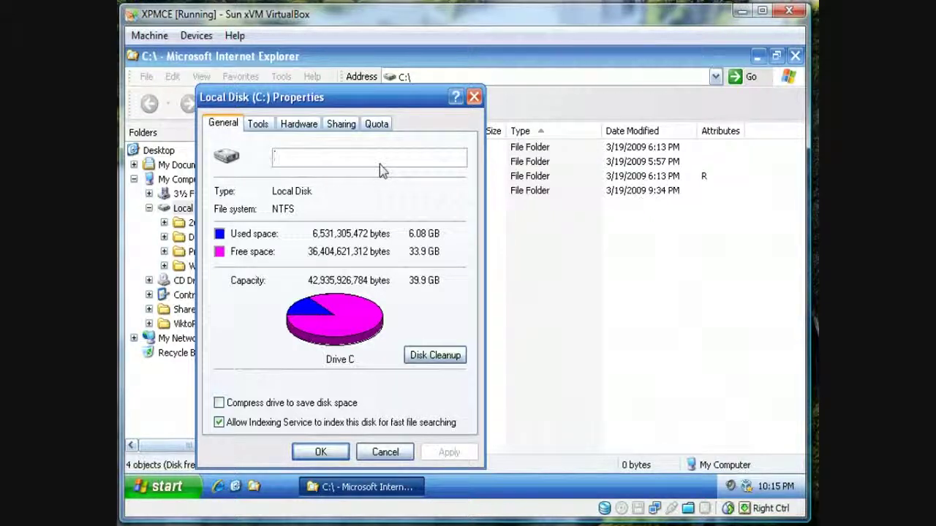
text(X)
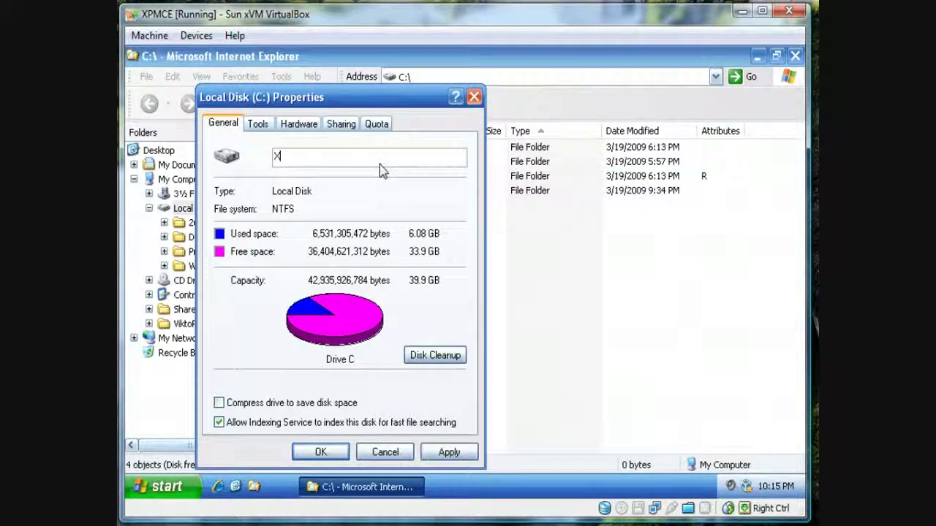
text(PM)
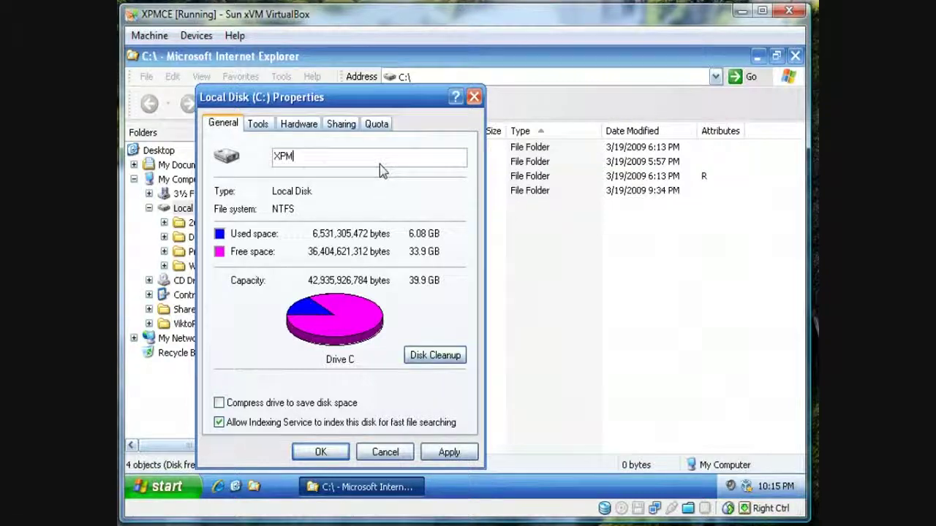
text(CE)
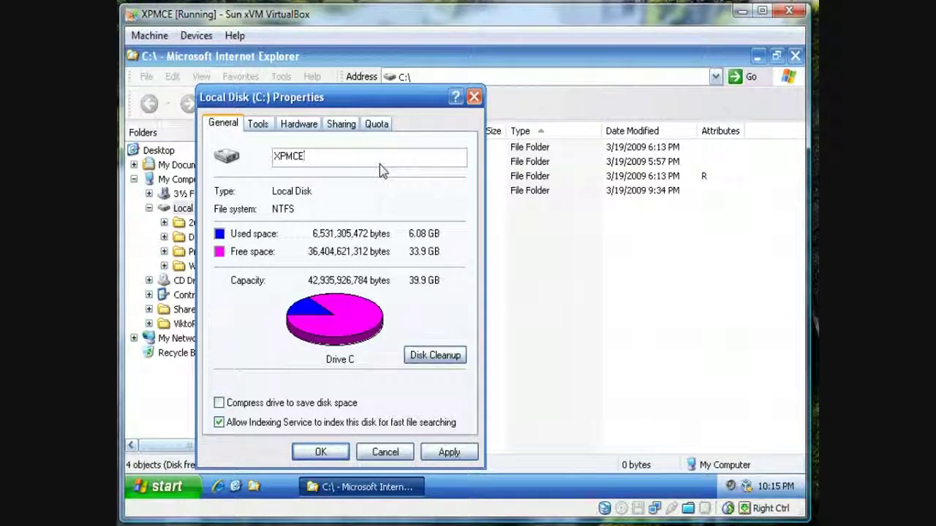
click(449, 453)
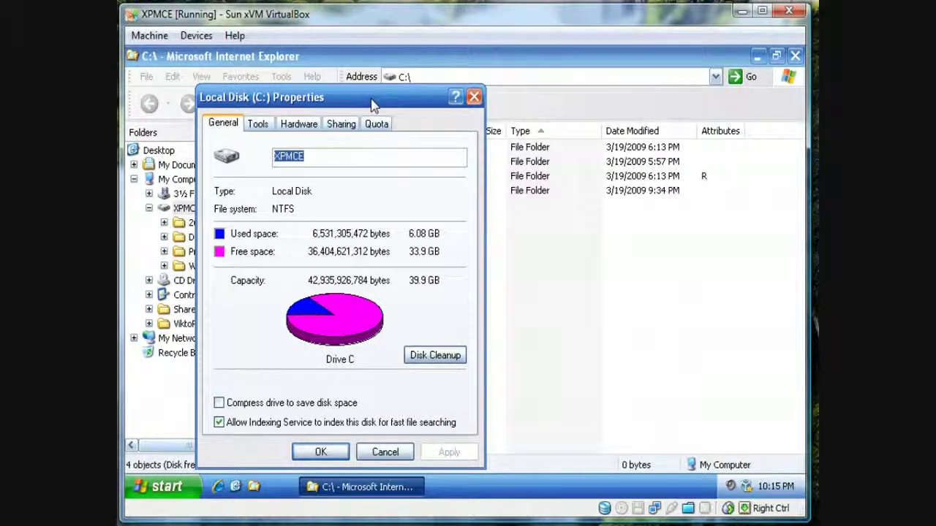
drag(373, 105, 505, 87)
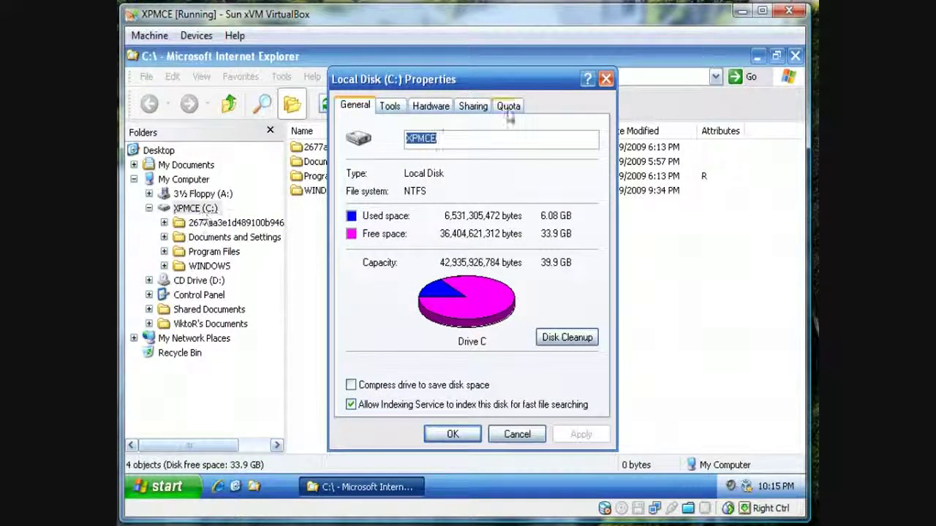
drag(495, 85, 443, 78)
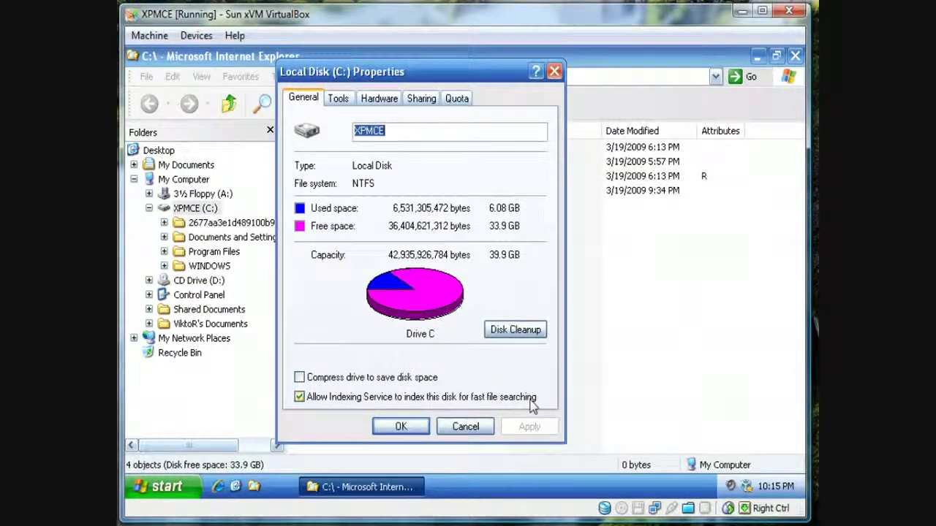
Disable Indexing Service for C:\, its subfolders and files, ignoring all attribute errors, and close the drive properties.
click(300, 398)
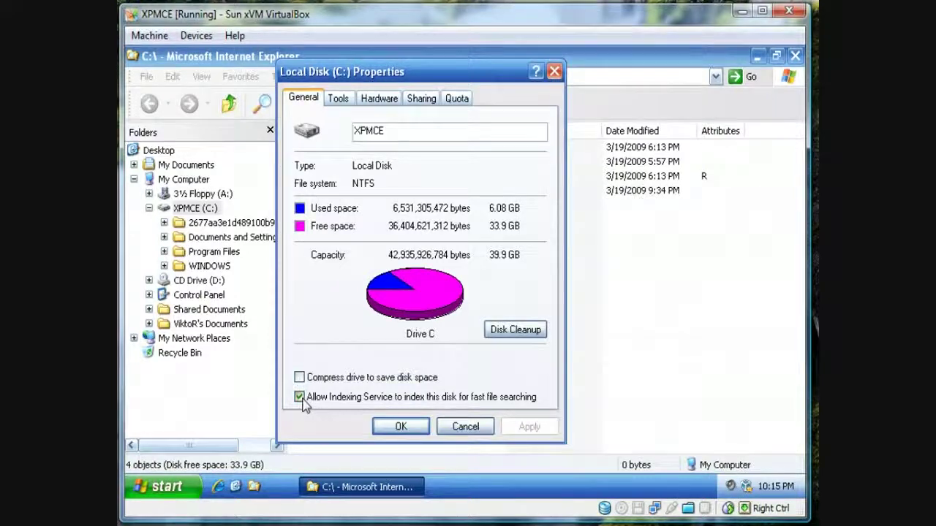
click(529, 426)
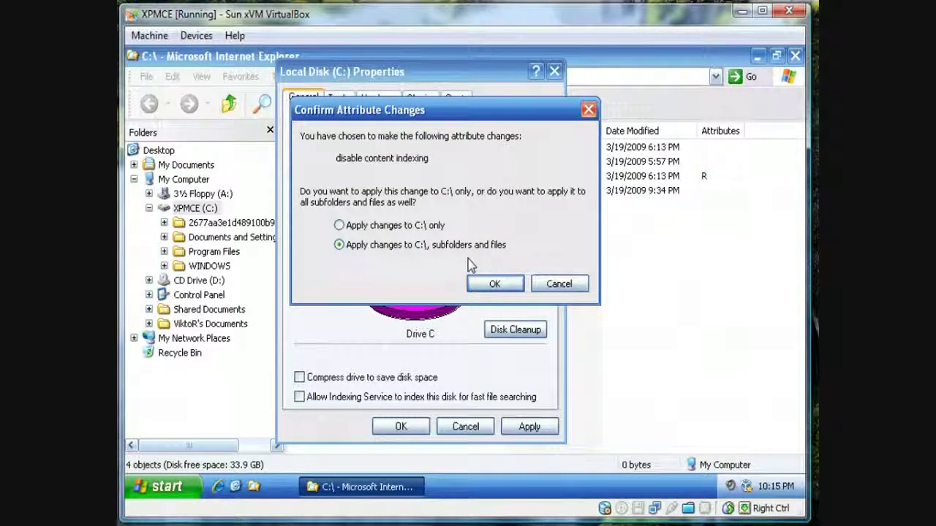
click(495, 285)
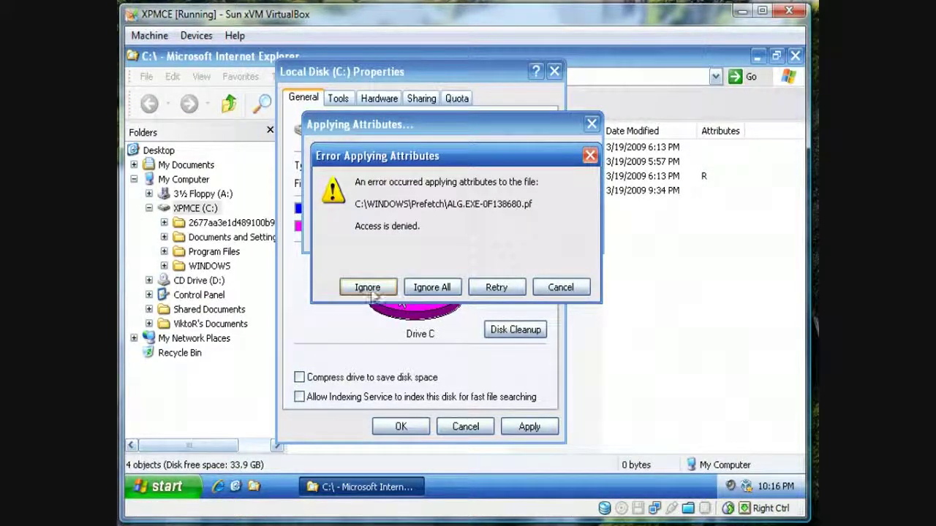
click(434, 287)
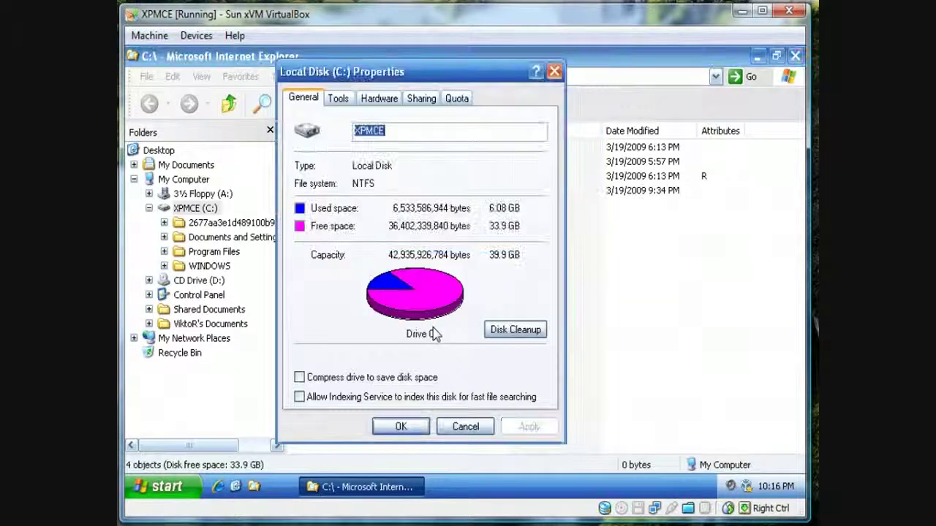
click(401, 427)
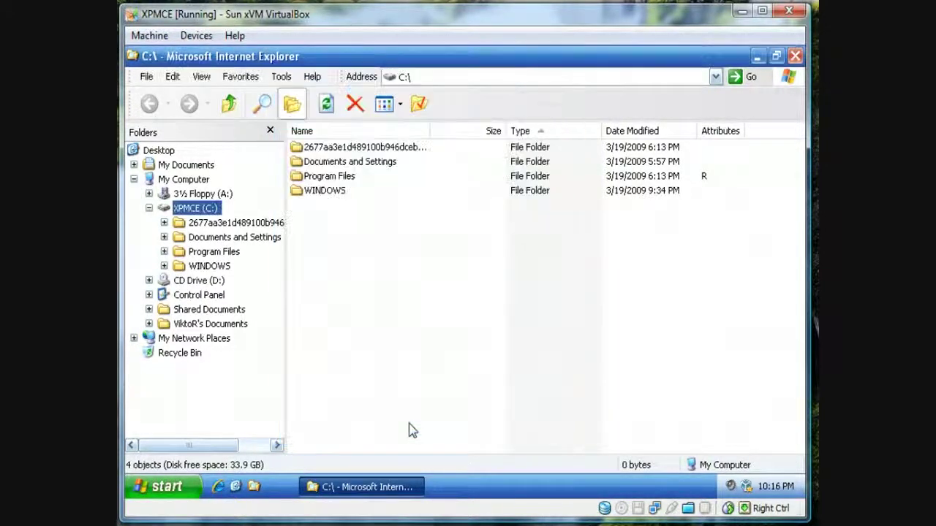
click(412, 290)
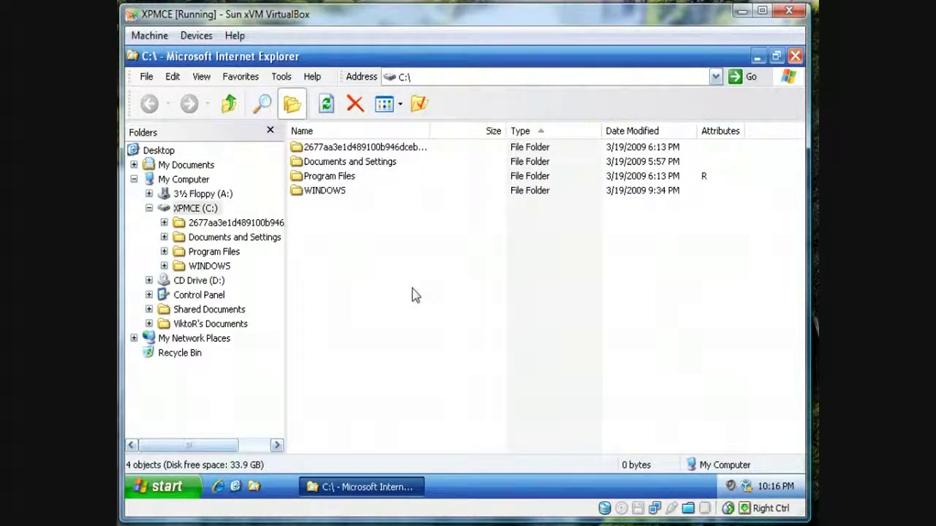
Apply the current C:\ folder view to all folders through Folder Options, and close the C:\ window.
click(422, 108)
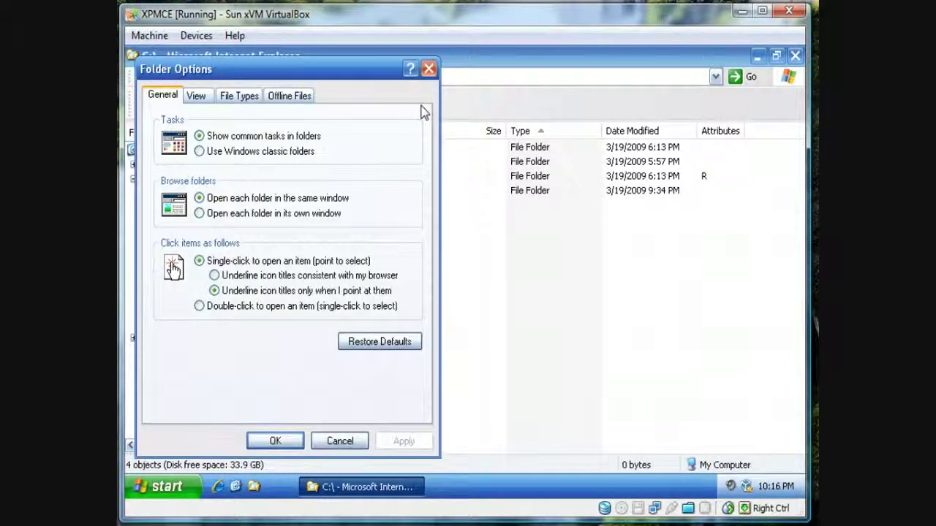
click(199, 97)
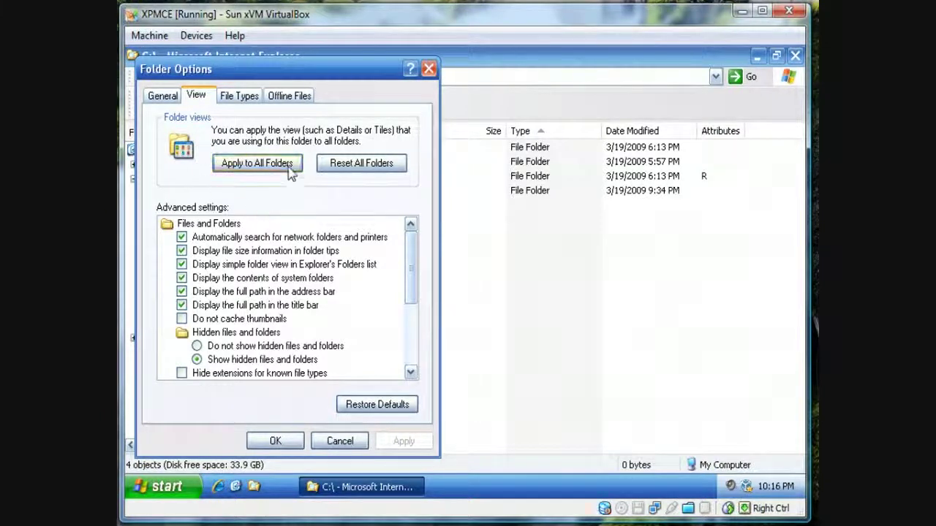
click(249, 168)
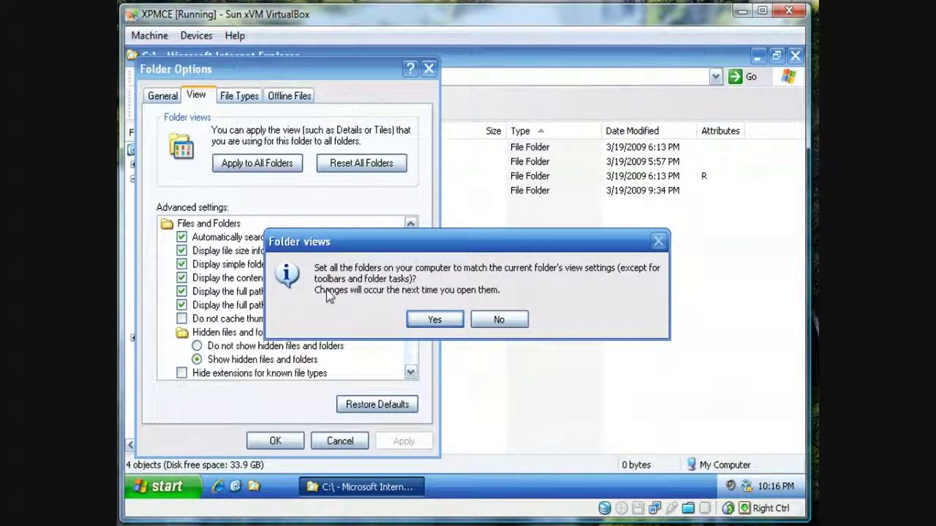
click(443, 322)
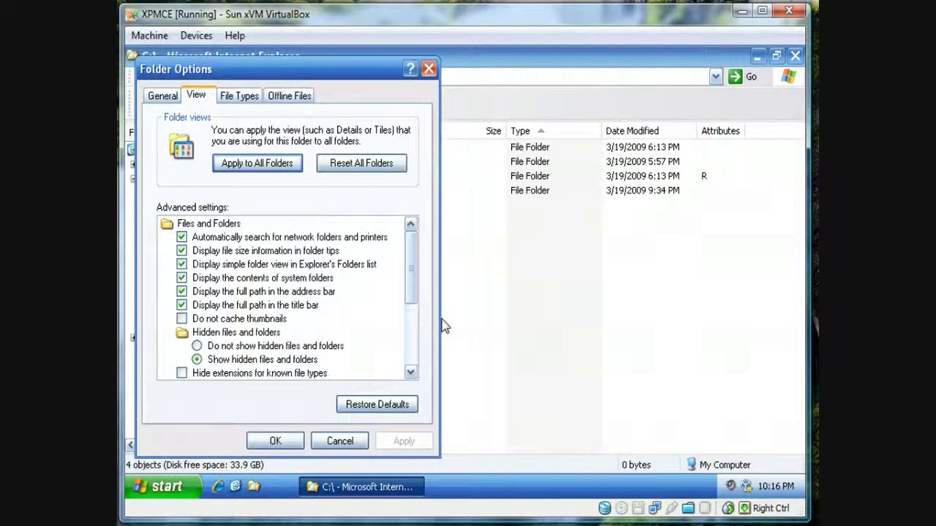
click(289, 442)
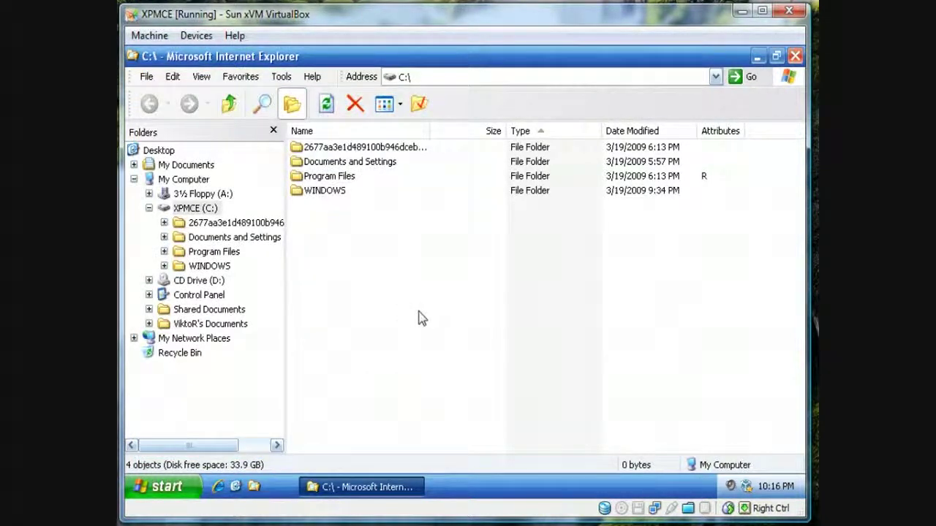
click(796, 58)
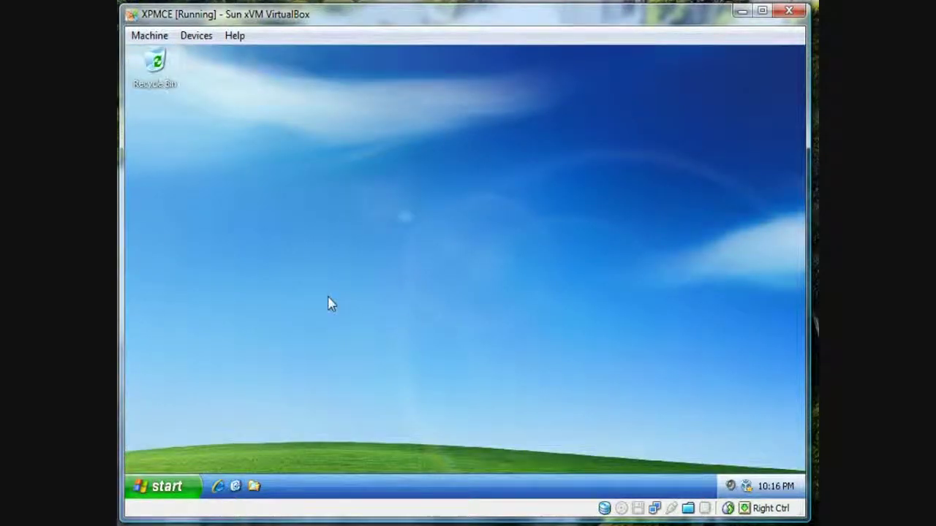
Open My Documents maximized and move its address bar up beside the Help menu.
click(166, 486)
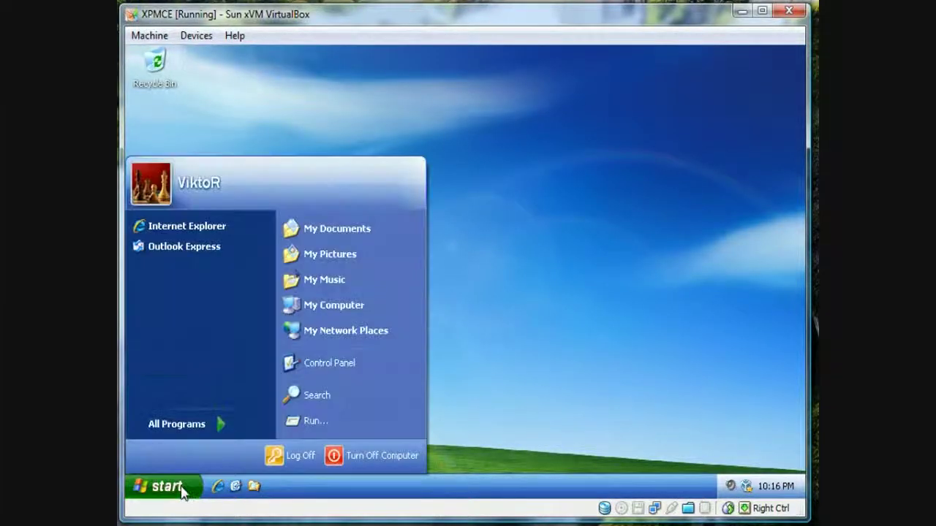
click(335, 234)
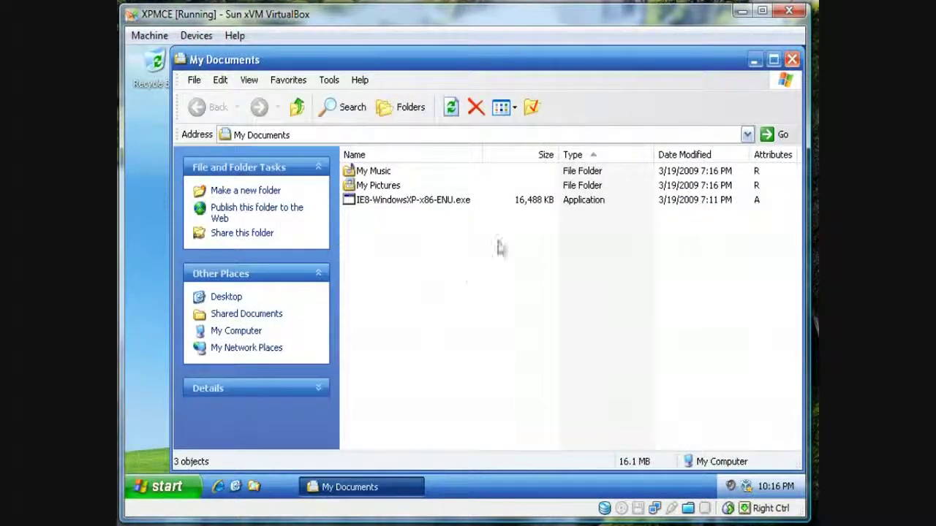
drag(560, 58, 522, 56)
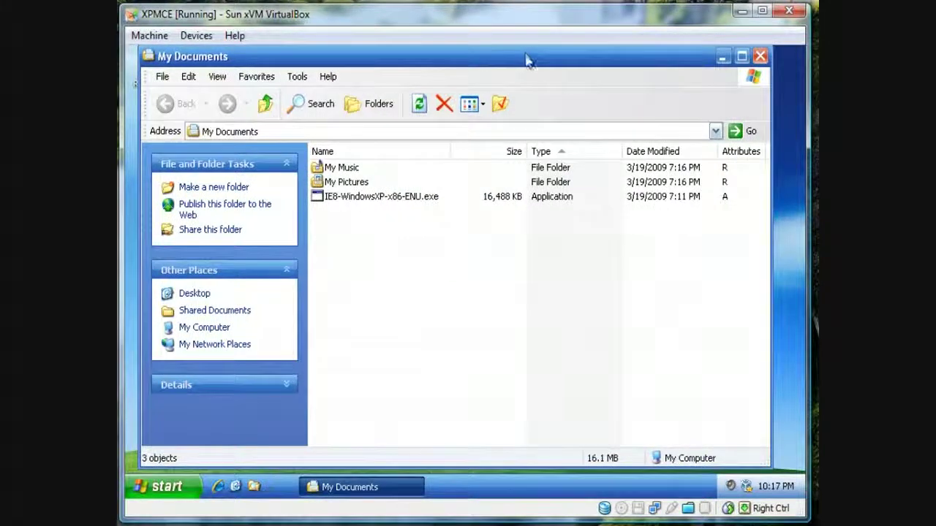
click(740, 58)
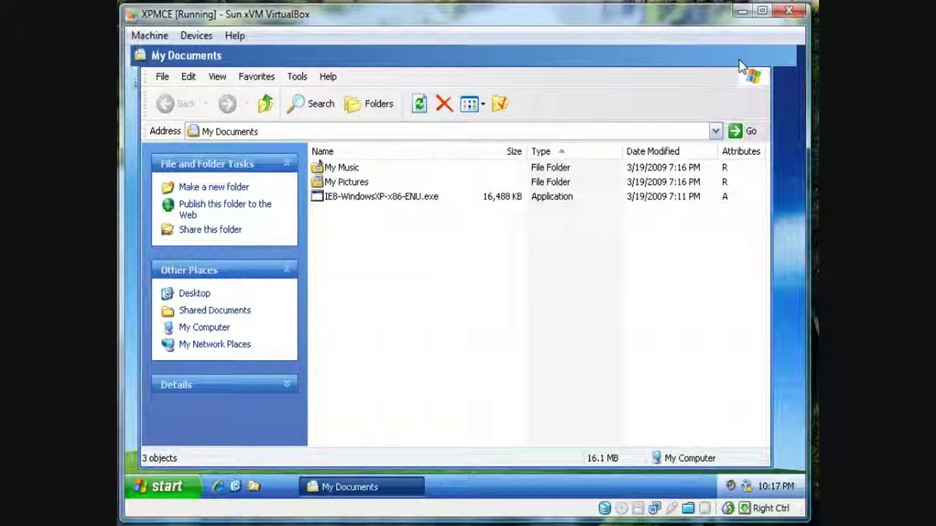
right_click(544, 97)
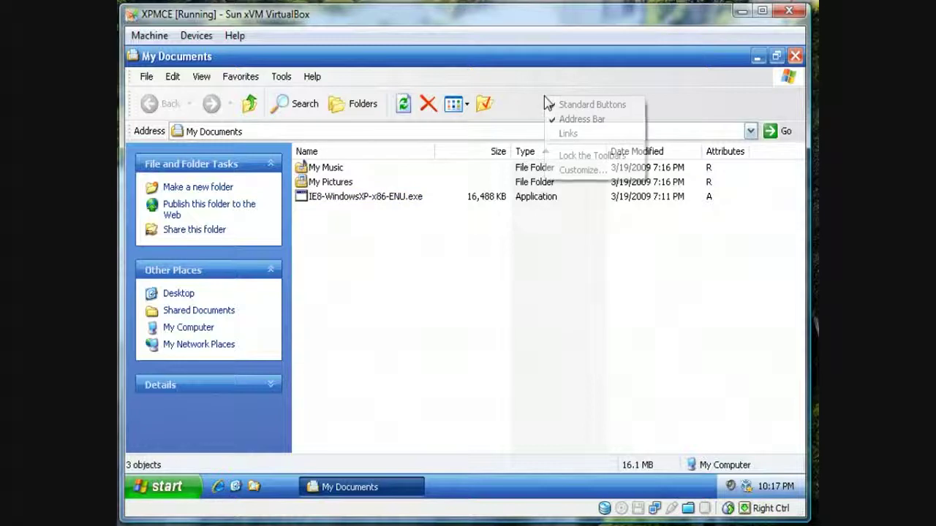
click(505, 67)
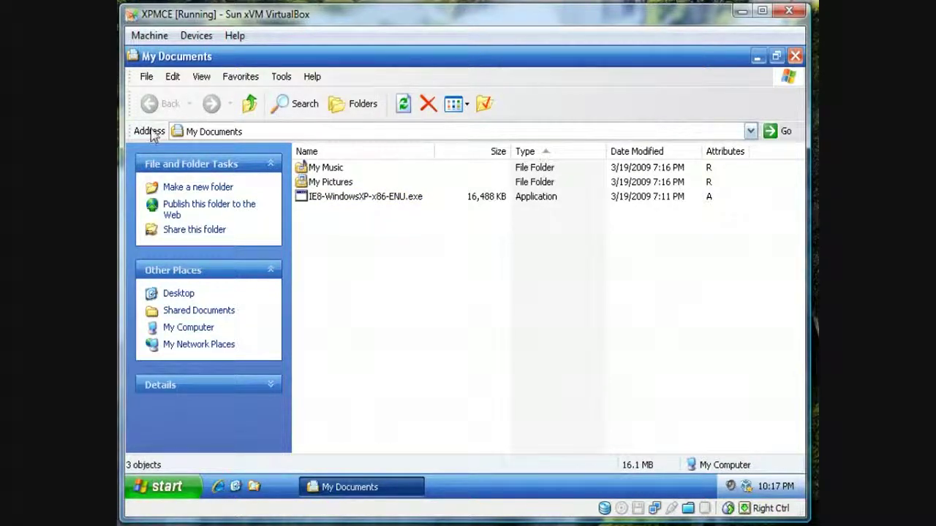
drag(285, 131, 354, 80)
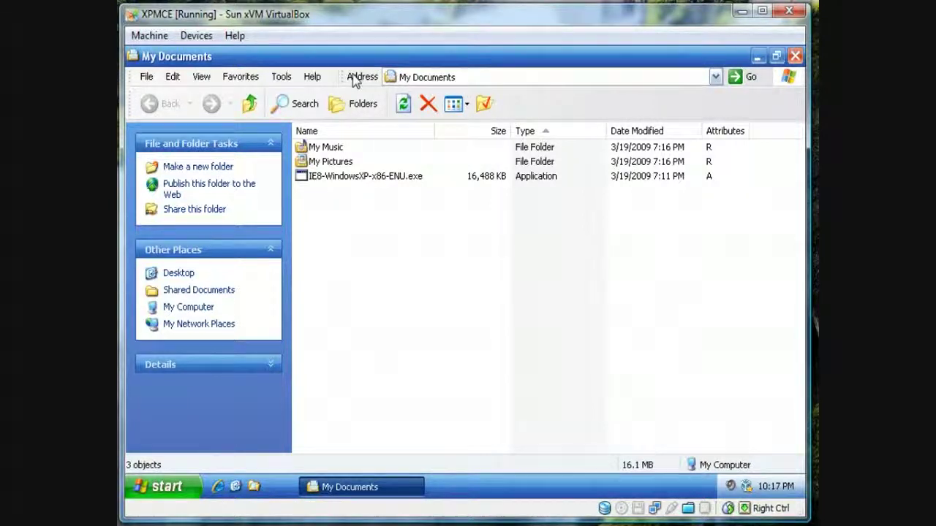
Set the My Documents toolbar's text options to No text labels and close the toolbar customization.
right_click(555, 105)
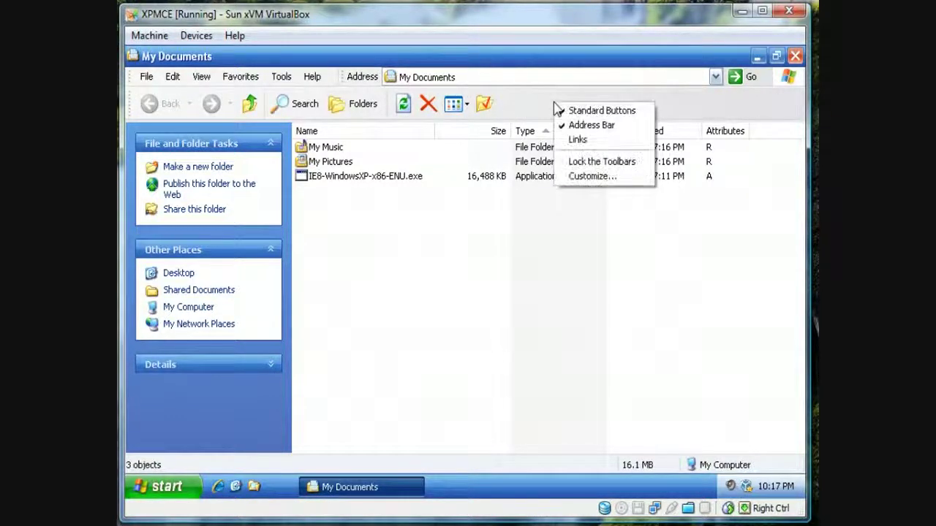
click(589, 177)
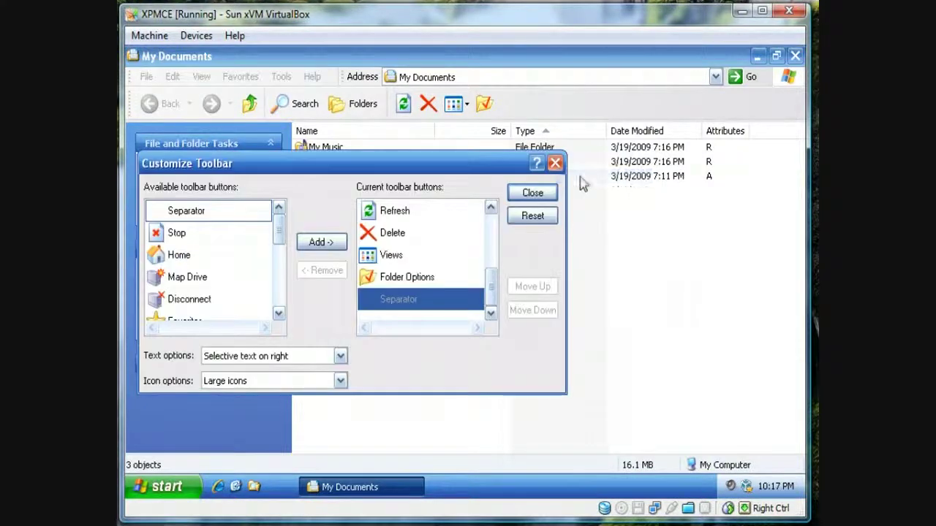
click(282, 357)
click(268, 390)
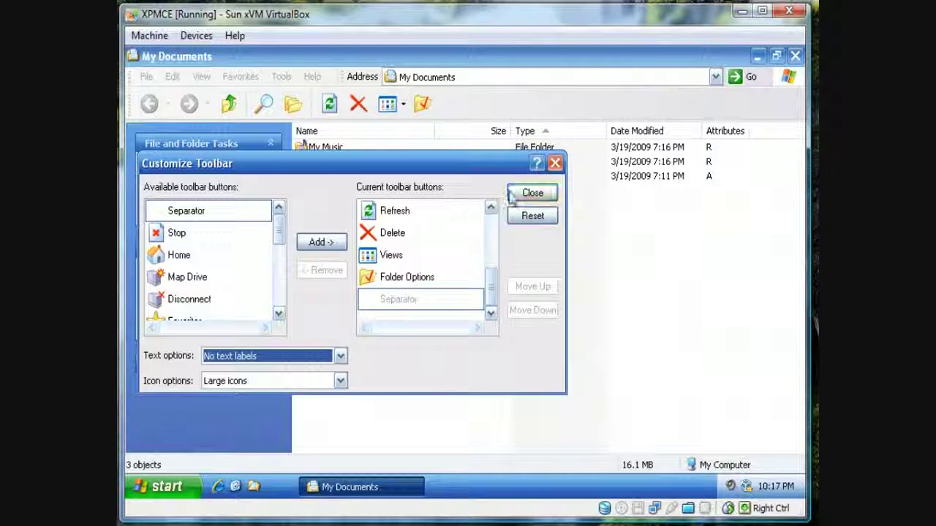
click(533, 192)
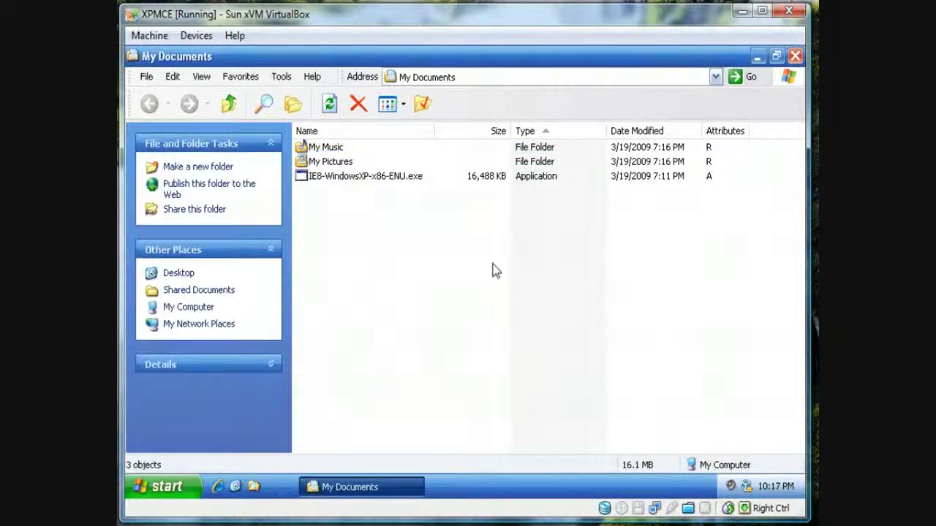
Lock the toolbars in the My Documents window and close it.
right_click(534, 110)
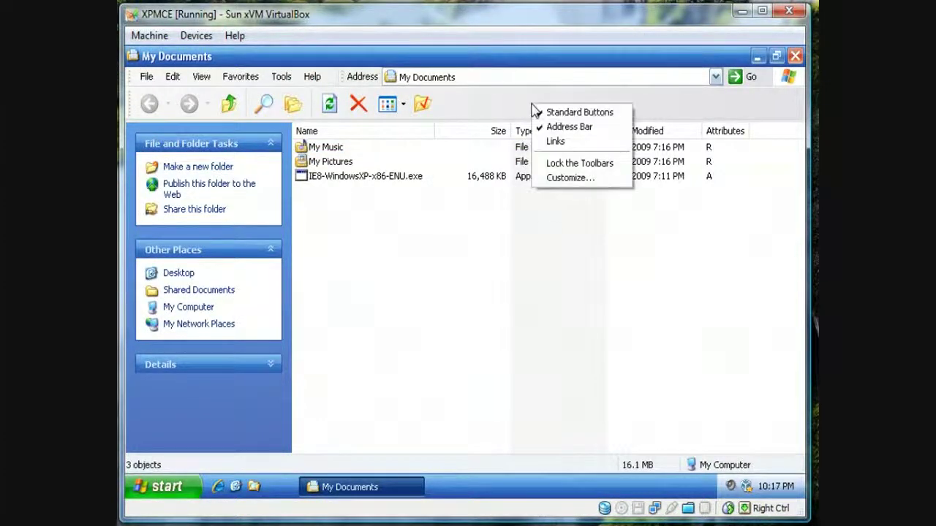
click(551, 164)
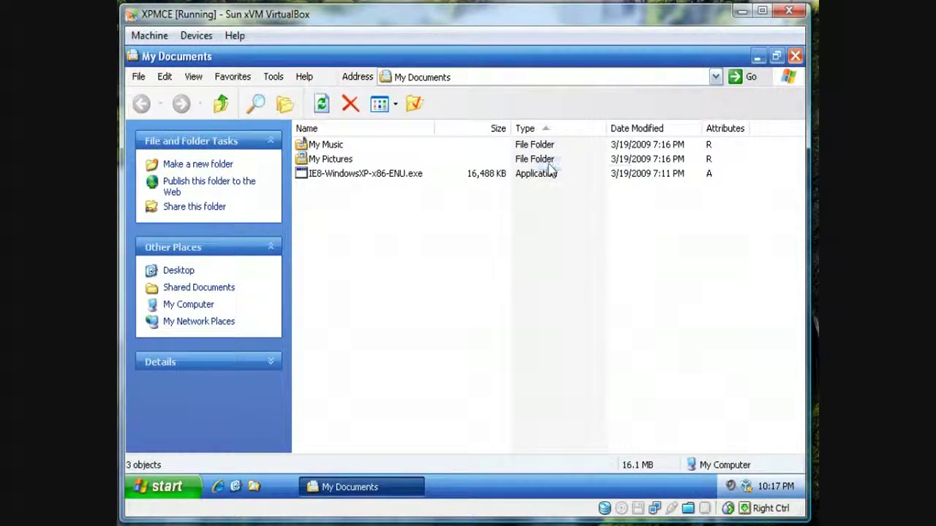
click(794, 57)
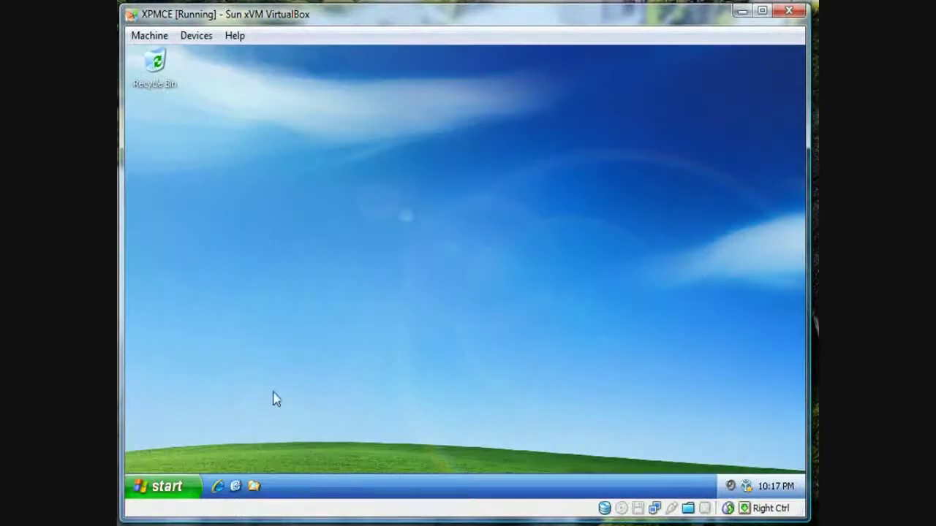
Open and close the C:\, My Pictures and My Music windows in turn to check their toolbar layout and folder view.
click(254, 487)
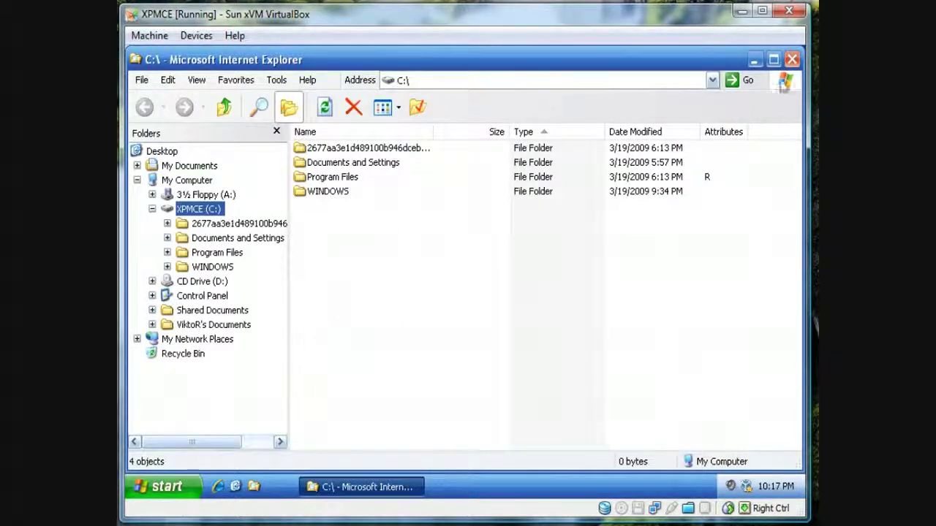
click(792, 59)
click(165, 487)
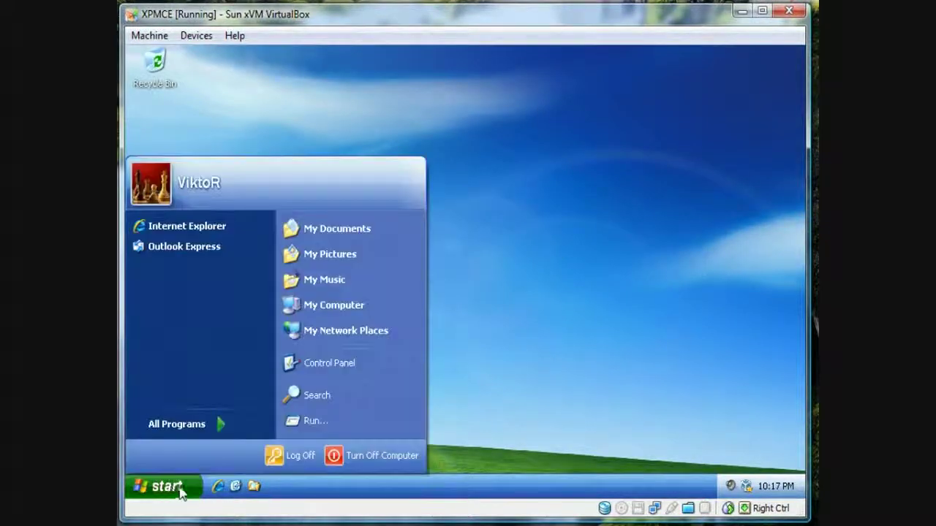
click(337, 255)
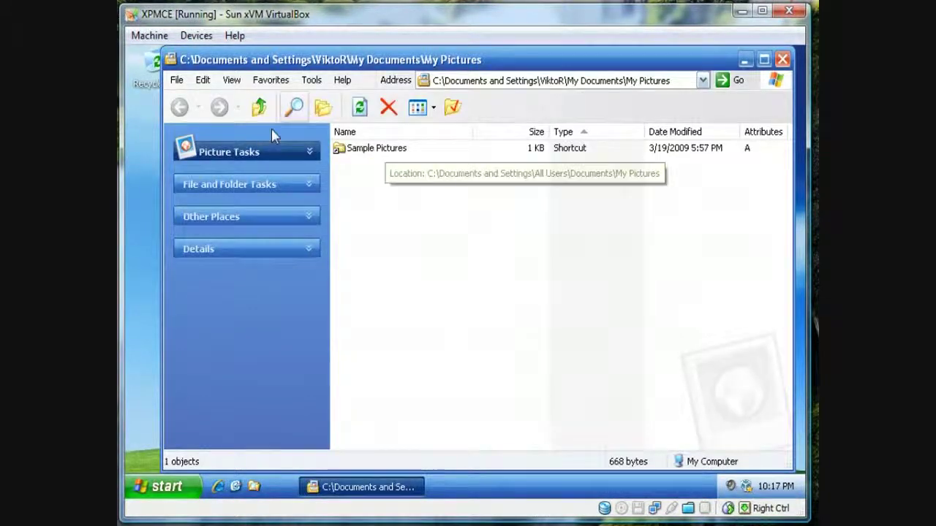
click(781, 60)
click(151, 495)
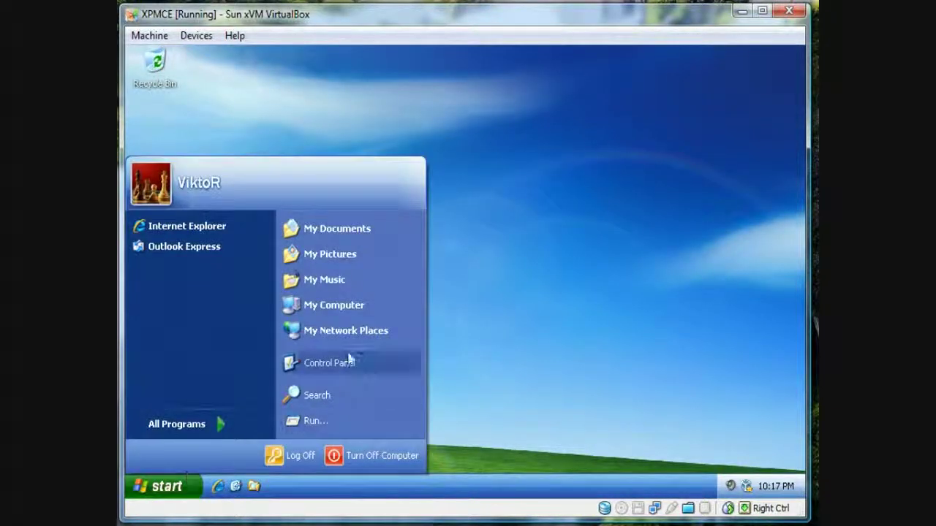
click(353, 288)
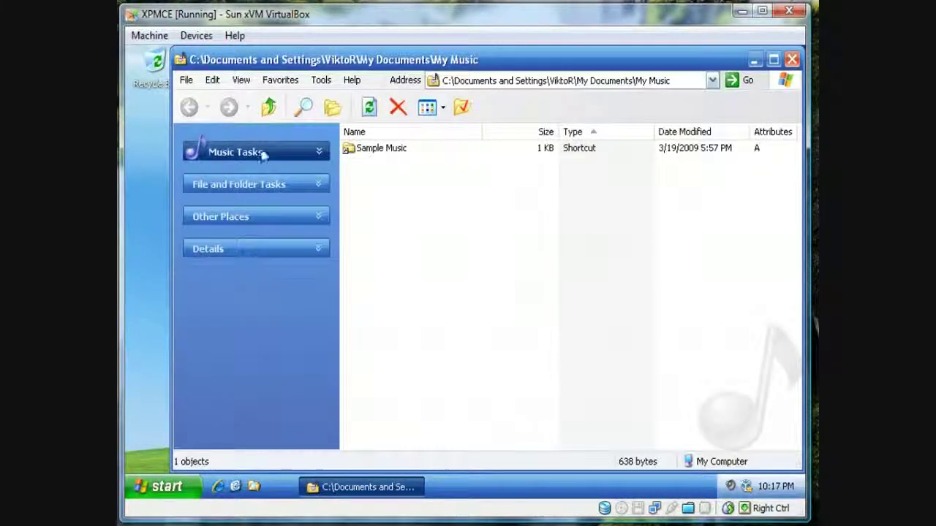
click(792, 60)
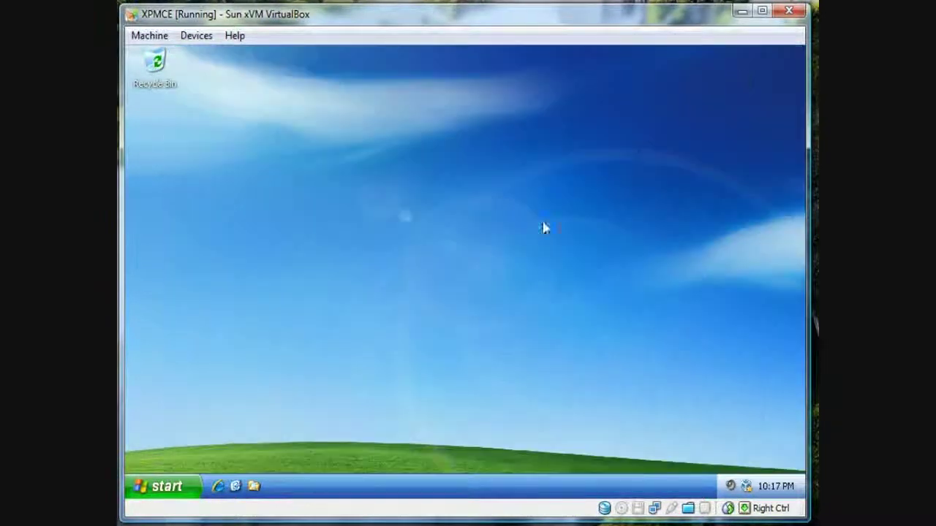